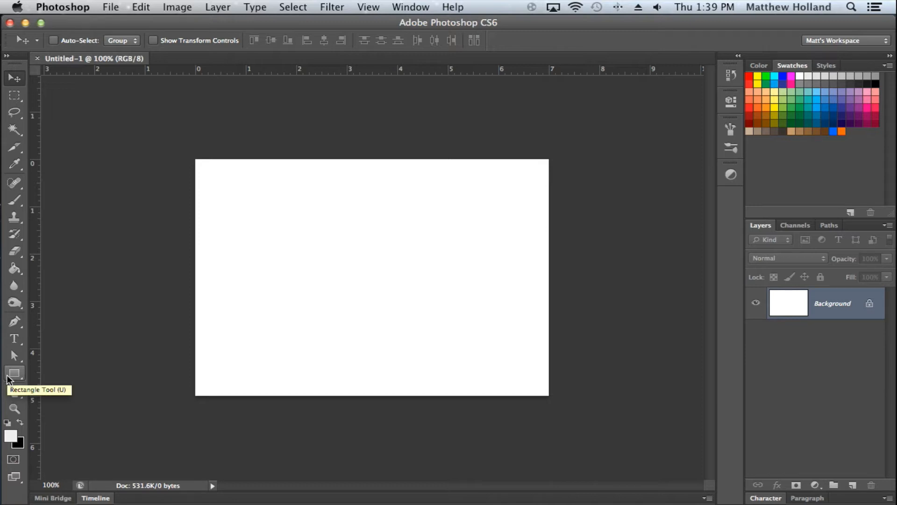
Step: Activate the Rounded Rectangle Tool and keep its drawing mode set to Shape
{"action": "left_click", "coordinate": [7, 377]}
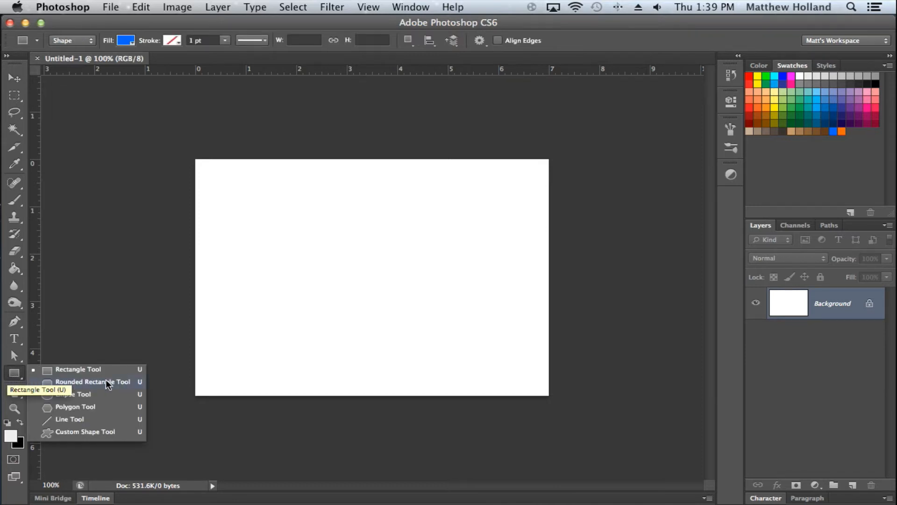
{"action": "left_click", "coordinate": [117, 371]}
{"action": "left_click", "coordinate": [19, 373]}
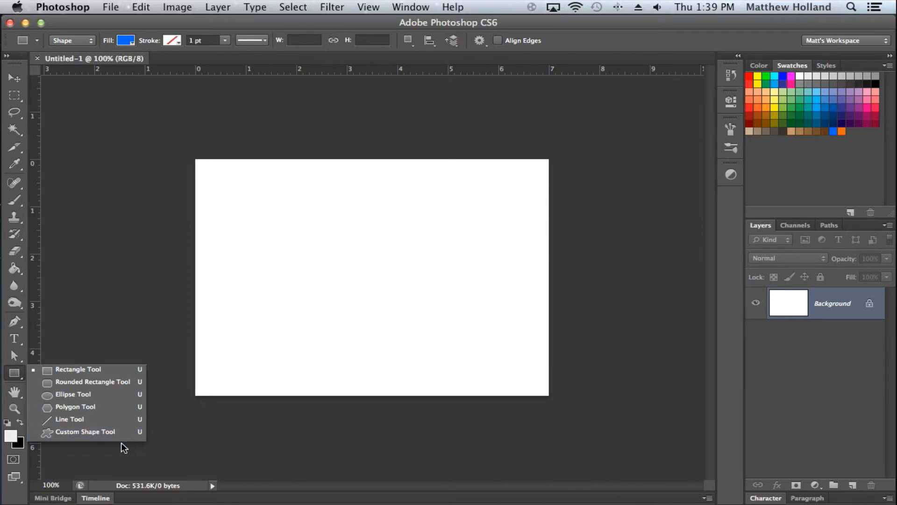
{"action": "left_click", "coordinate": [127, 381]}
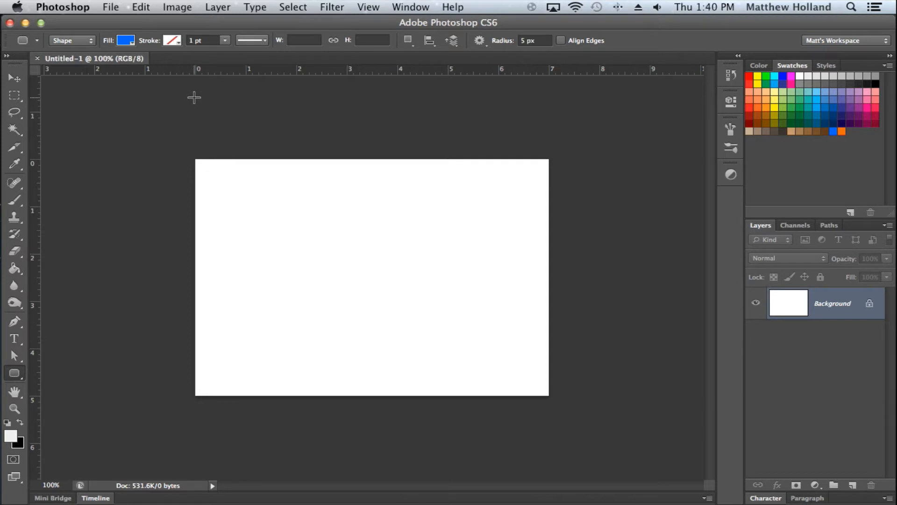
{"action": "left_click", "coordinate": [71, 42]}
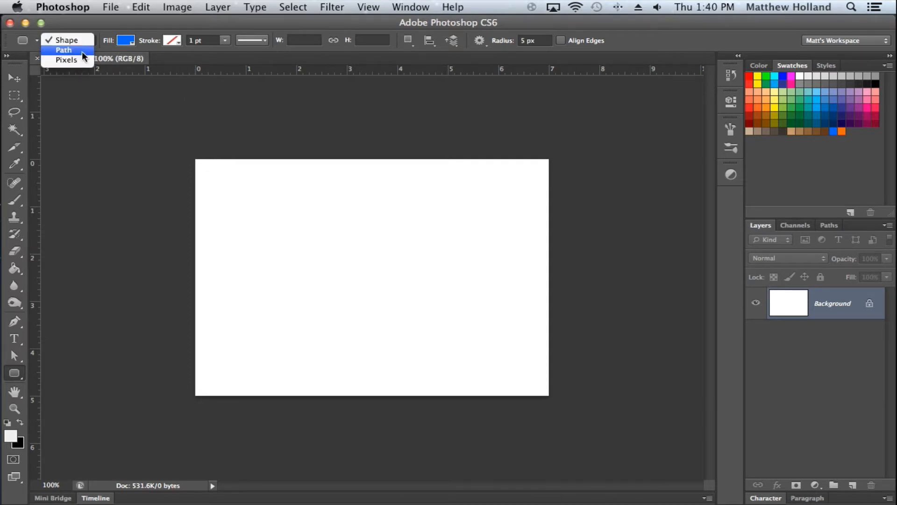
{"action": "left_click", "coordinate": [82, 41]}
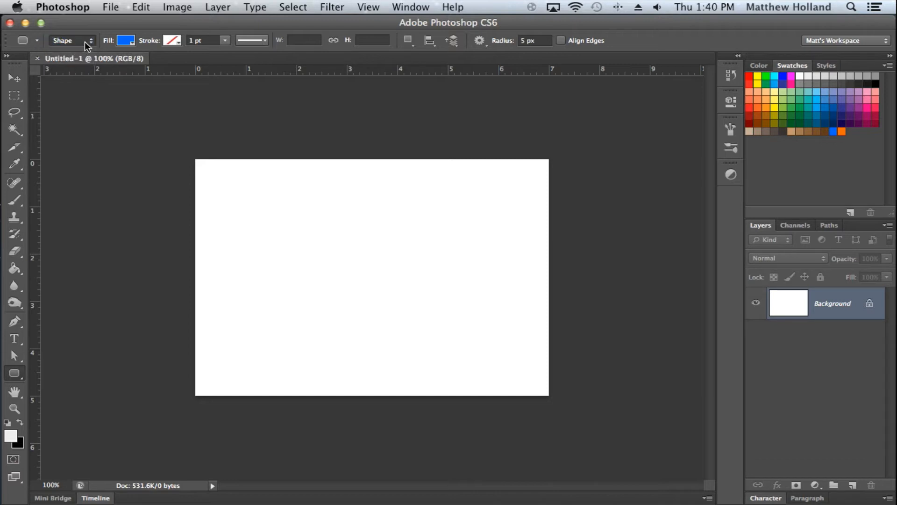
Step: Try the no-colour, gradient and pattern fill types for the shape and return to the solid colour fill
{"action": "left_click", "coordinate": [169, 41]}
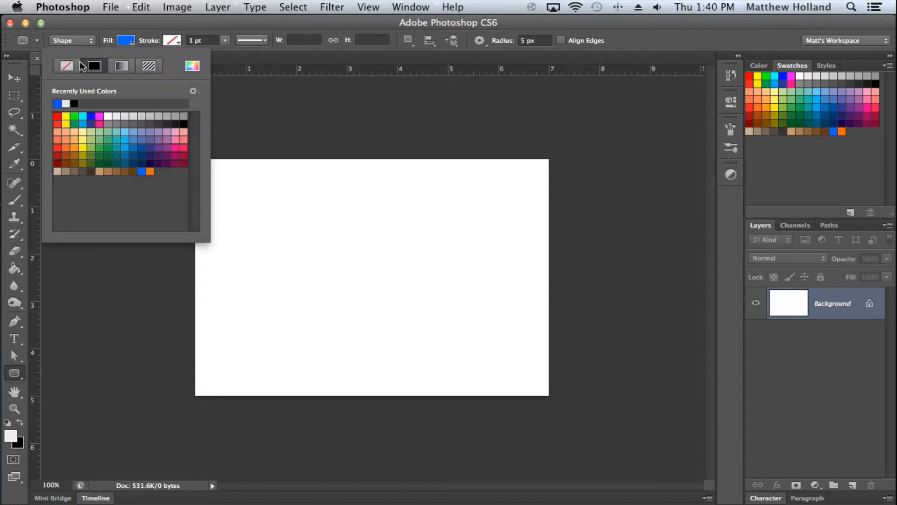
{"action": "left_click", "coordinate": [68, 66]}
{"action": "left_click", "coordinate": [99, 68]}
{"action": "left_click", "coordinate": [122, 67]}
{"action": "left_click", "coordinate": [149, 67]}
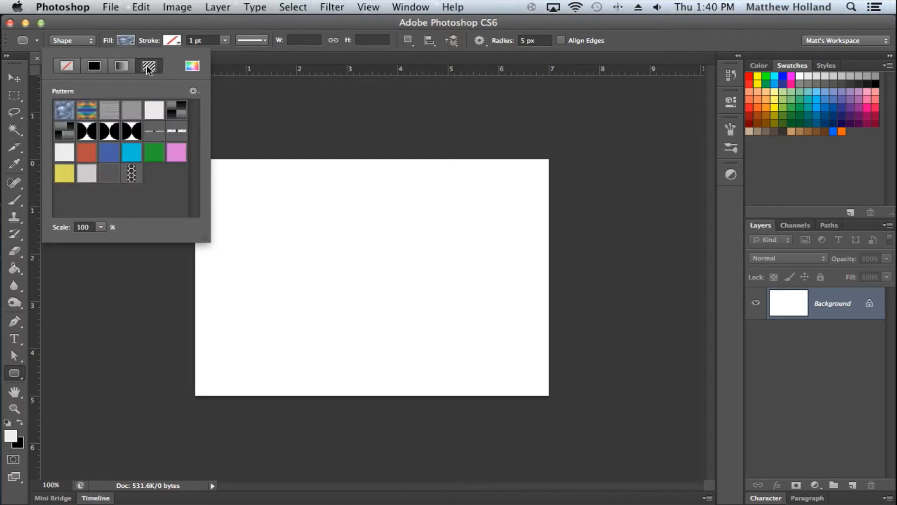
{"action": "left_click", "coordinate": [65, 66]}
{"action": "left_click", "coordinate": [94, 66]}
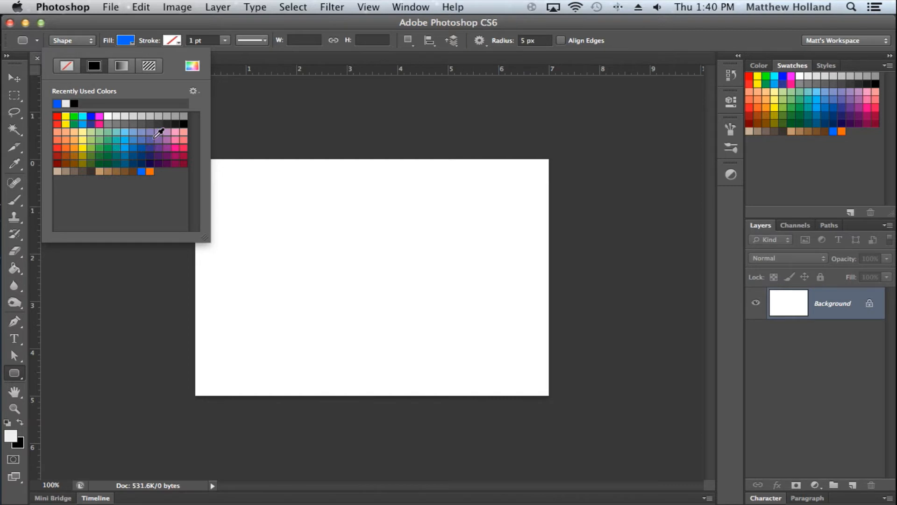
Step: Examine the stroke colour, width and line style options, including alignment, caps and corners
{"action": "left_click", "coordinate": [122, 42]}
{"action": "left_click", "coordinate": [171, 40]}
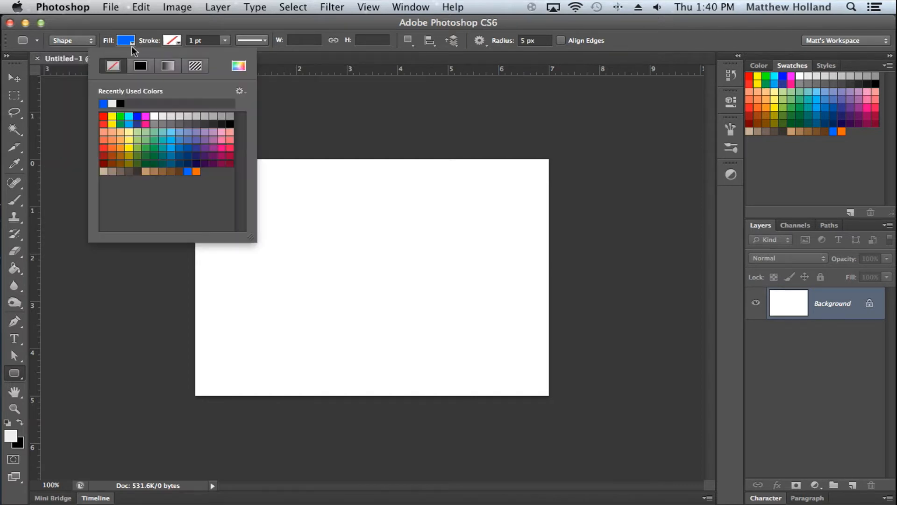
{"action": "left_click", "coordinate": [172, 41]}
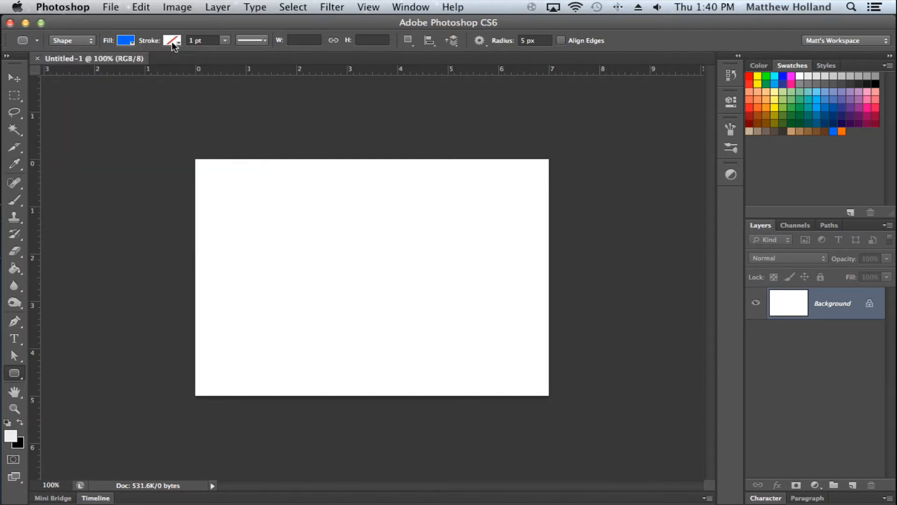
{"action": "left_click", "coordinate": [213, 40]}
{"action": "left_click", "coordinate": [257, 42]}
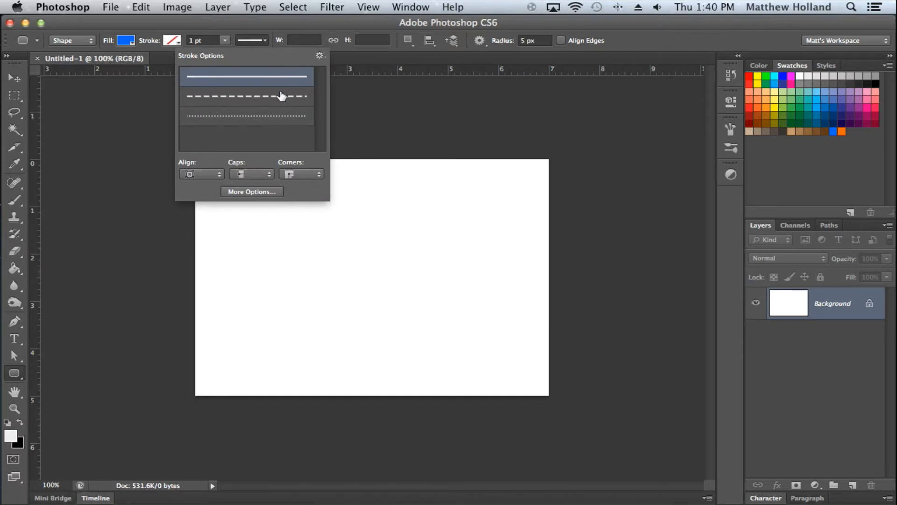
{"action": "left_click", "coordinate": [205, 173]}
{"action": "left_click", "coordinate": [246, 177]}
{"action": "left_click", "coordinate": [248, 176]}
{"action": "left_click", "coordinate": [294, 176]}
{"action": "left_click", "coordinate": [304, 174]}
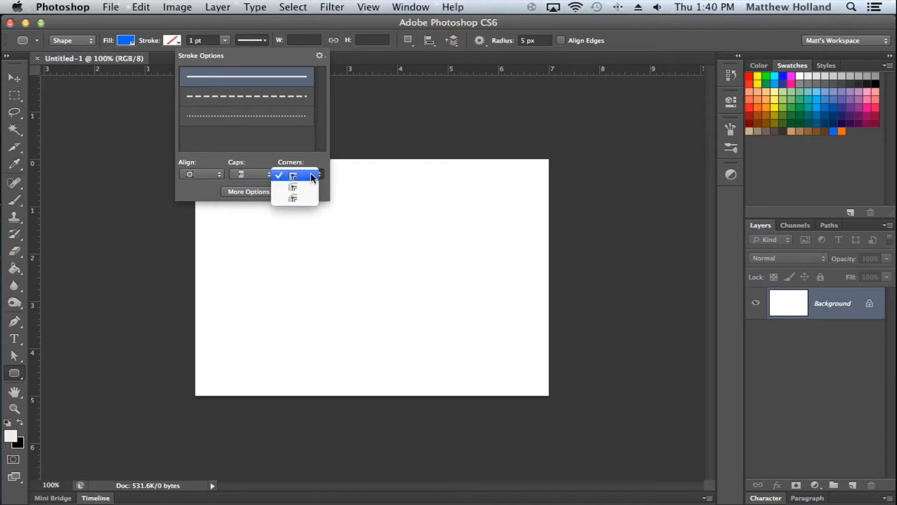
{"action": "left_click", "coordinate": [257, 42]}
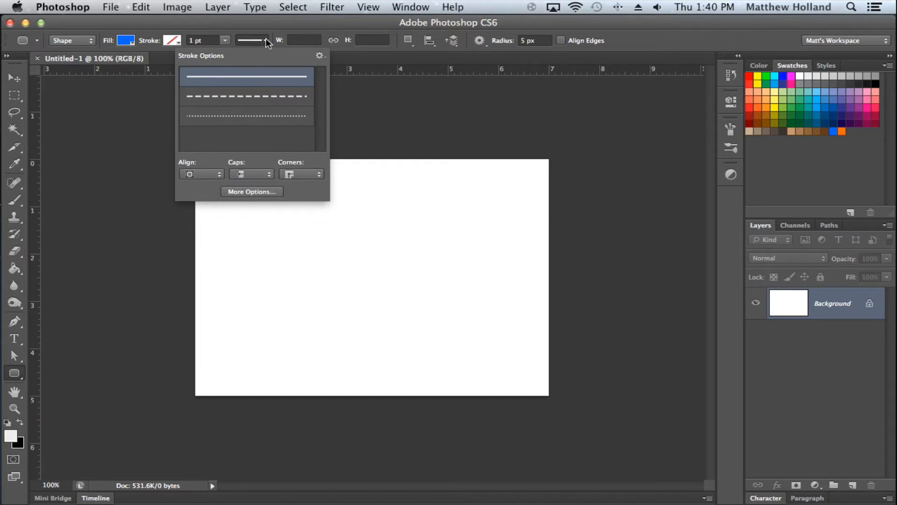
{"action": "left_click", "coordinate": [266, 45]}
Step: Examine the shape's width and height settings and the path operation, alignment and arrangement options
{"action": "left_click", "coordinate": [311, 40]}
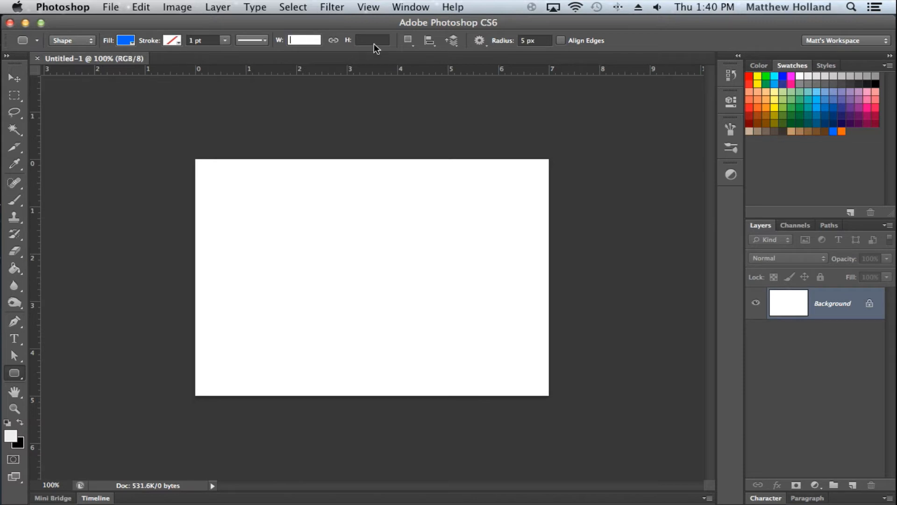
{"action": "left_click", "coordinate": [374, 40]}
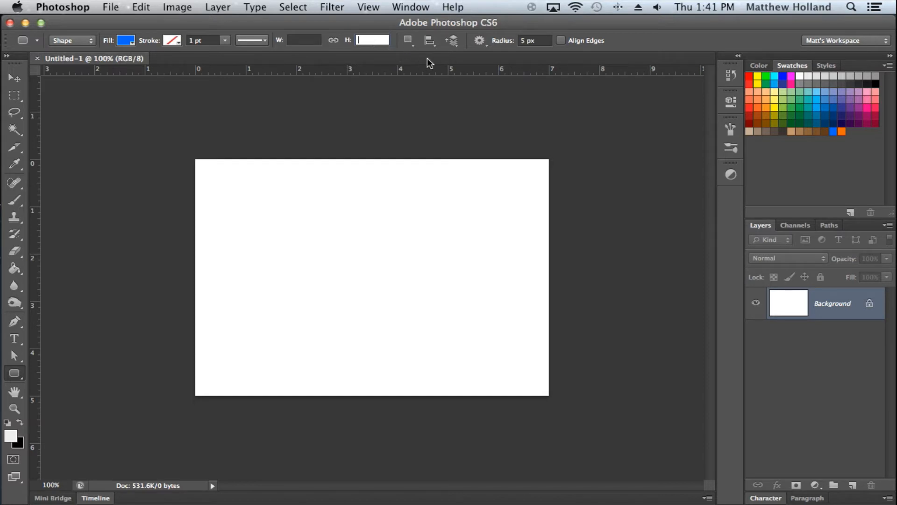
{"action": "left_click", "coordinate": [408, 40]}
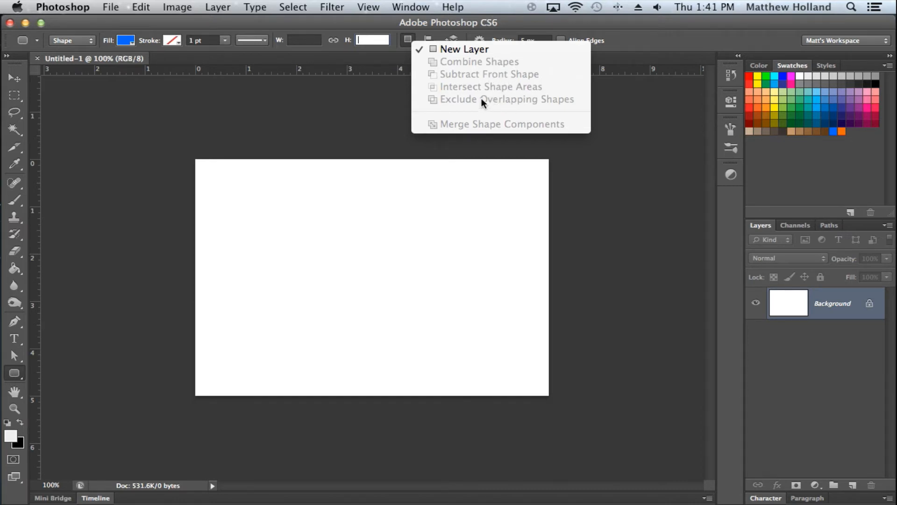
{"action": "left_click", "coordinate": [471, 49]}
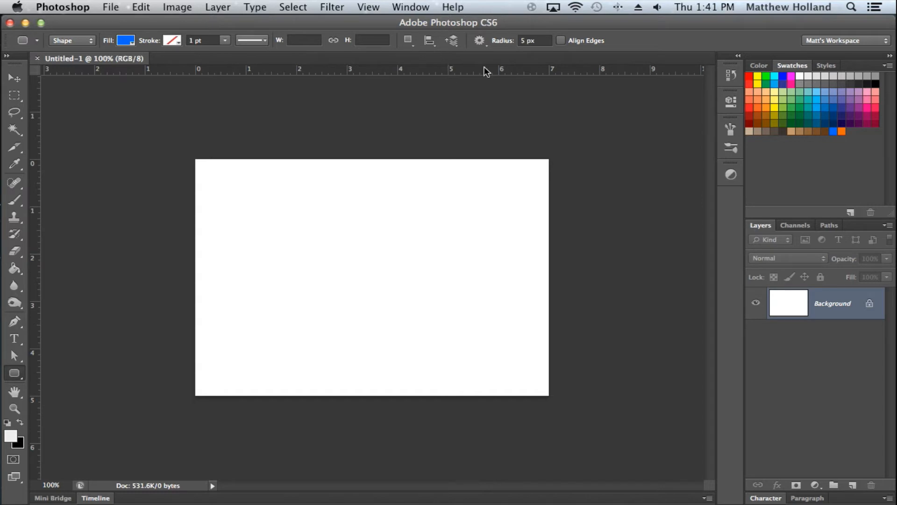
{"action": "left_click", "coordinate": [428, 41]}
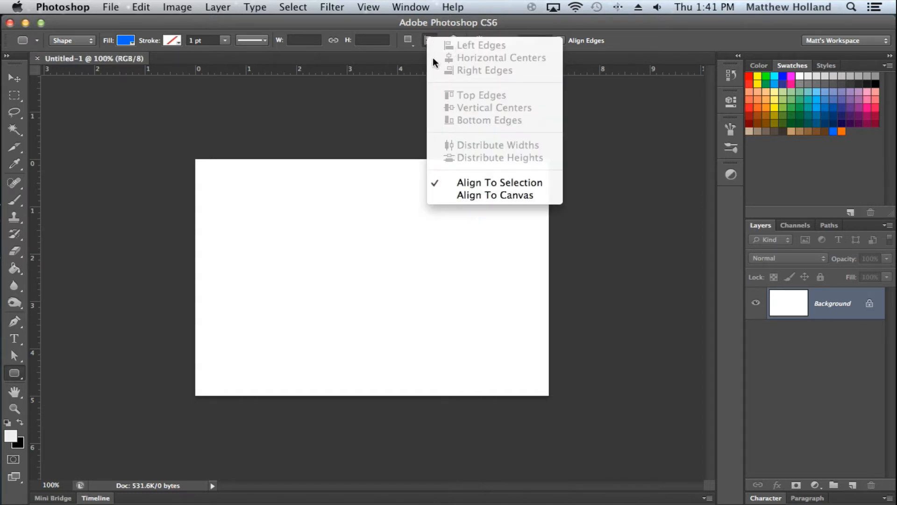
{"action": "left_click", "coordinate": [425, 29]}
{"action": "left_click", "coordinate": [452, 40]}
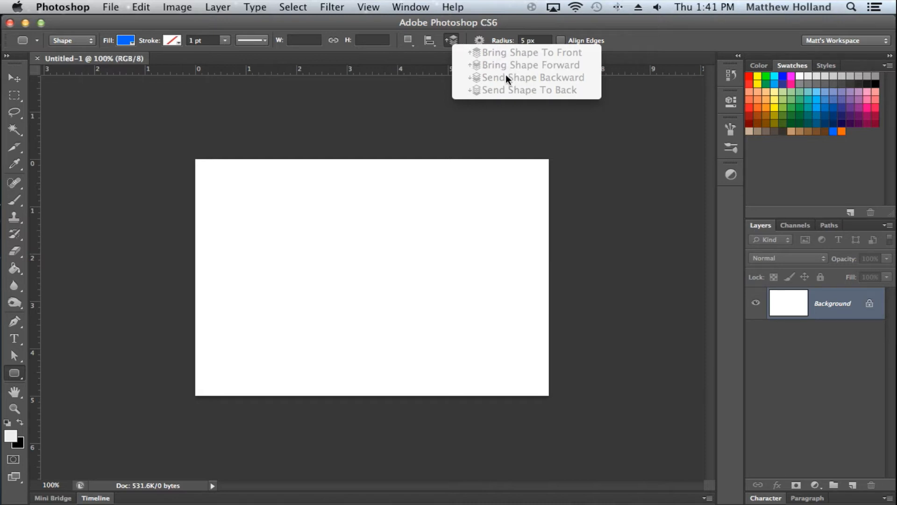
{"action": "left_click", "coordinate": [457, 41]}
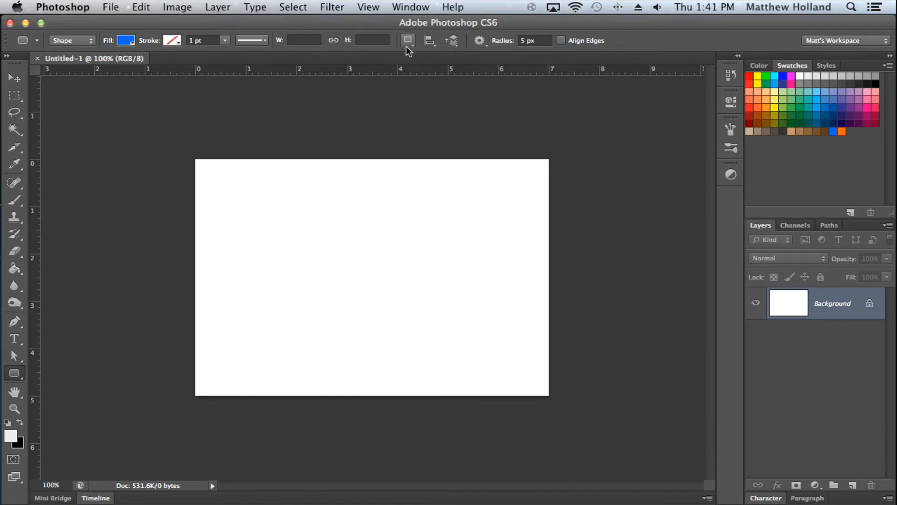
{"action": "left_click", "coordinate": [407, 42]}
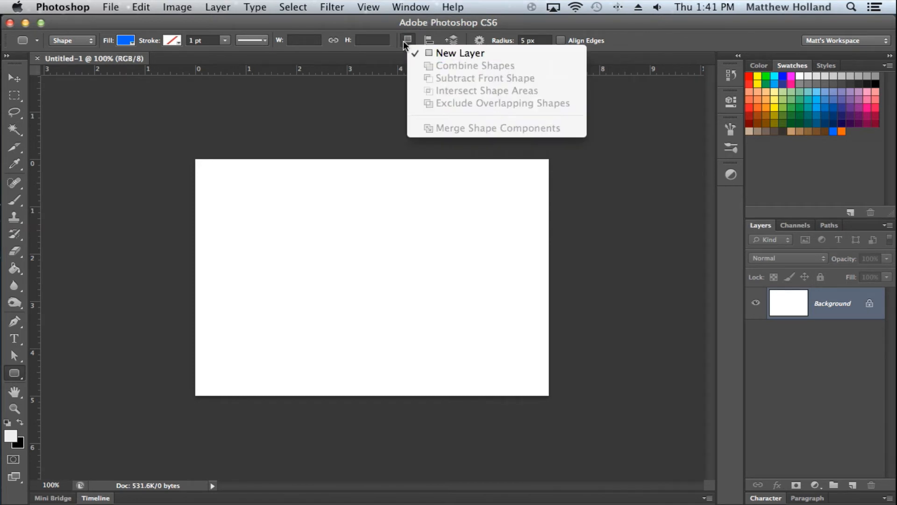
{"action": "left_click", "coordinate": [404, 41]}
Step: Try the Fixed Size constraint with a height of 100 and clear the entered size values
{"action": "left_click", "coordinate": [475, 41]}
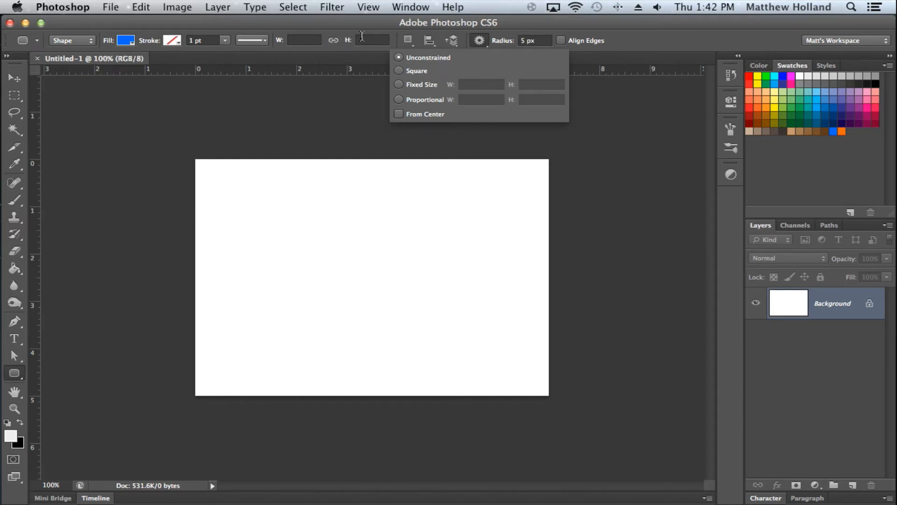
{"action": "left_click", "coordinate": [420, 84]}
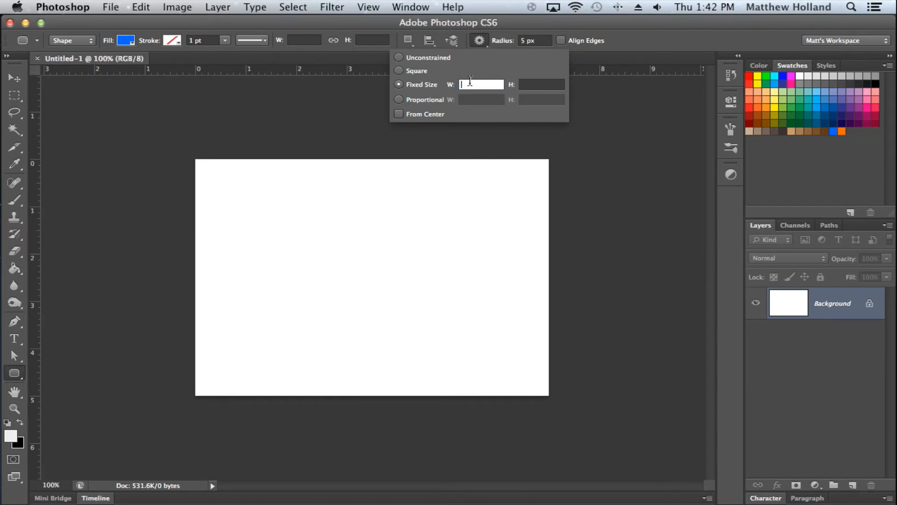
{"action": "type", "text": "0"}
{"action": "key", "text": "Tab"}
{"action": "type", "text": "100"}
{"action": "key", "text": "BackSpace"}
{"action": "key", "text": "BackSpace"}
{"action": "key", "text": "BackSpace"}
{"action": "left_click", "coordinate": [495, 84]}
{"action": "key", "text": "BackSpace"}
Step: Try the Square, Proportional and From Center geometry options for the rounded rectangle, turning From Center back off
{"action": "left_click", "coordinate": [399, 70]}
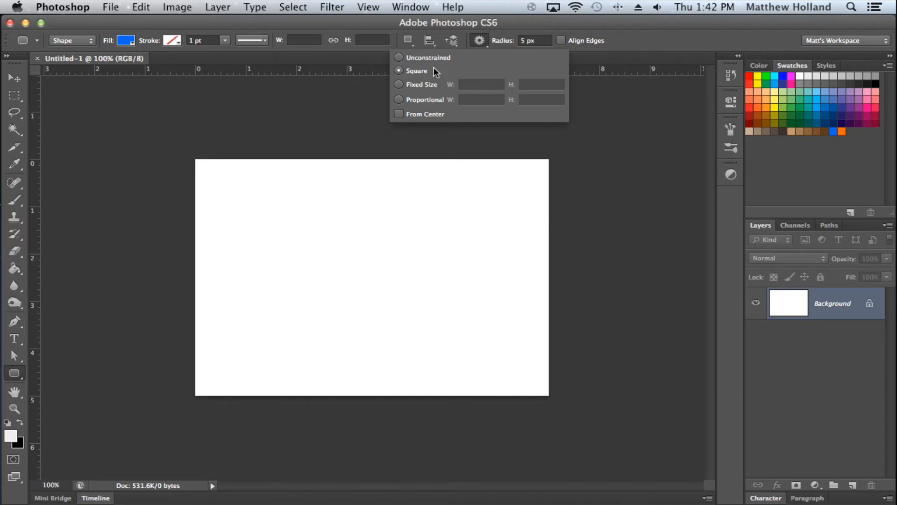
{"action": "left_click", "coordinate": [400, 100]}
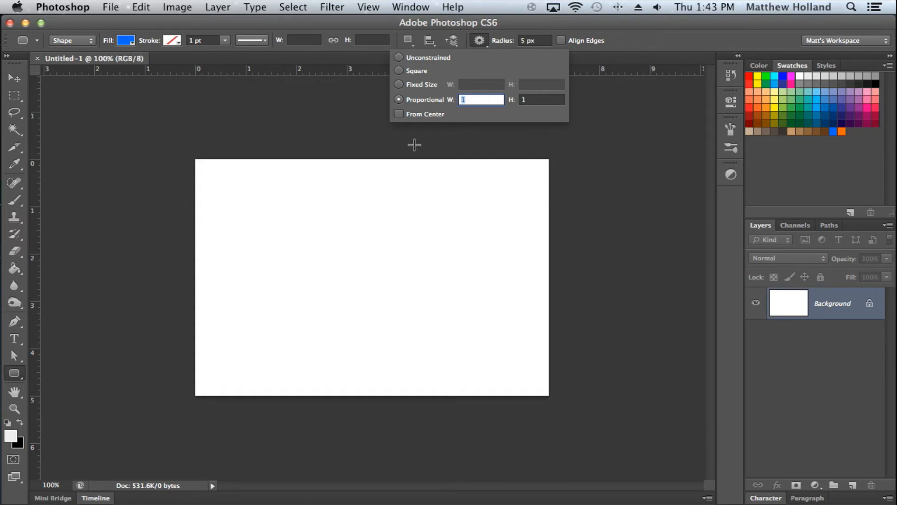
{"action": "left_click", "coordinate": [399, 113]}
{"action": "left_click", "coordinate": [399, 71]}
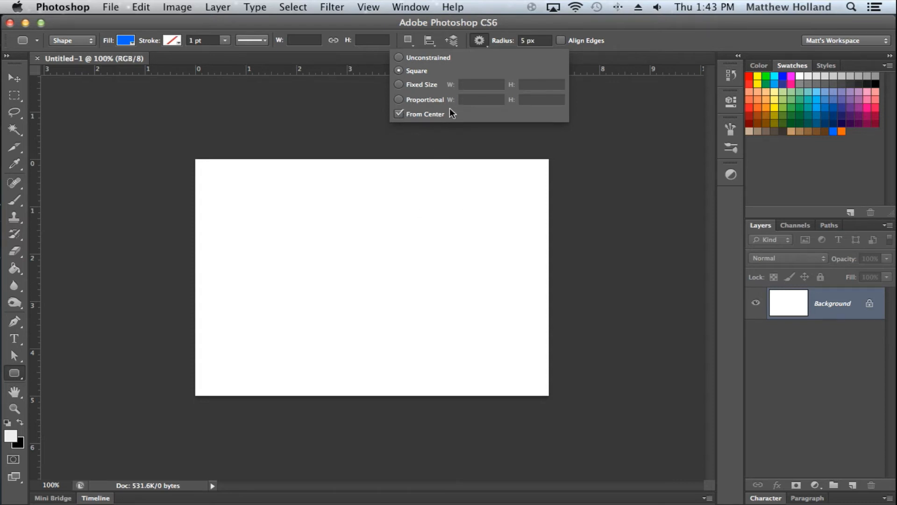
{"action": "left_click", "coordinate": [401, 114]}
{"action": "left_click", "coordinate": [435, 57]}
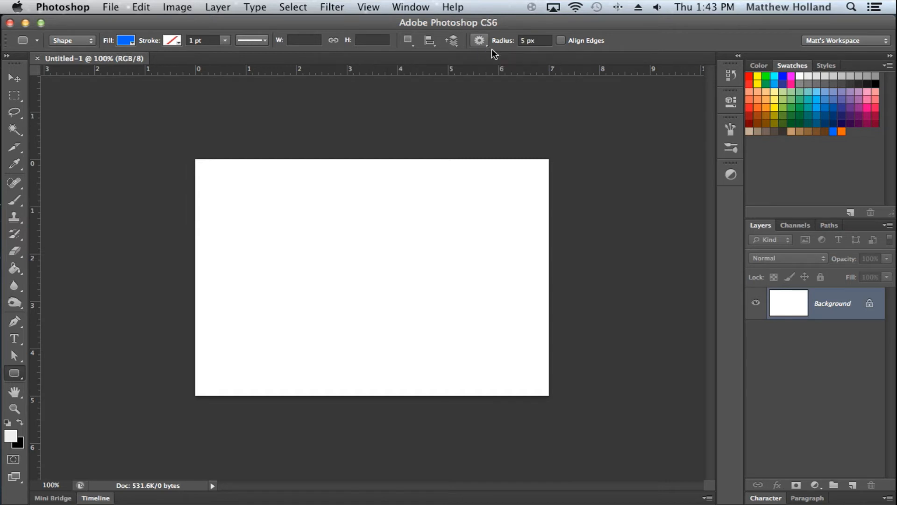
Step: Draw a blue rounded square about 127 px wide with a 5 px corner radius in the canvas's upper-left area and deselect its layer
{"action": "left_click", "coordinate": [520, 45]}
{"action": "left_click_drag", "start_coordinate": [239, 178], "coordinate": [370, 260]}
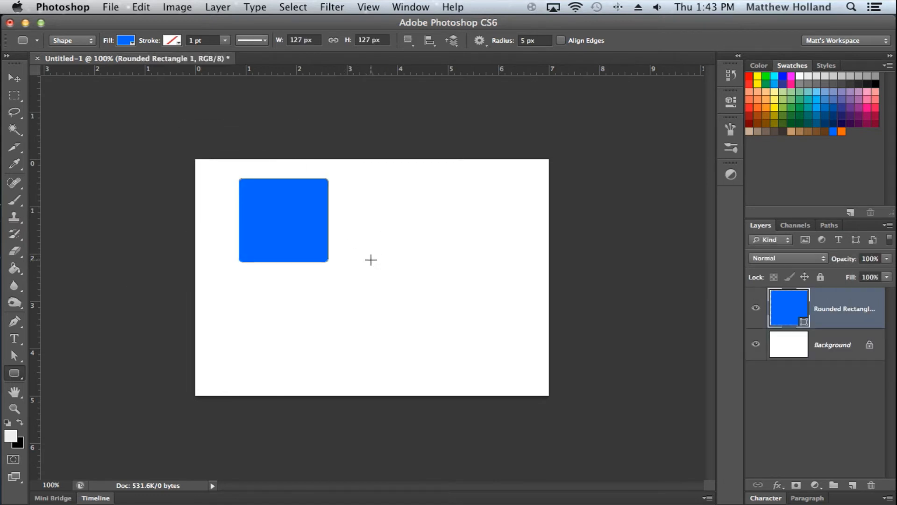
{"action": "left_click", "coordinate": [774, 385]}
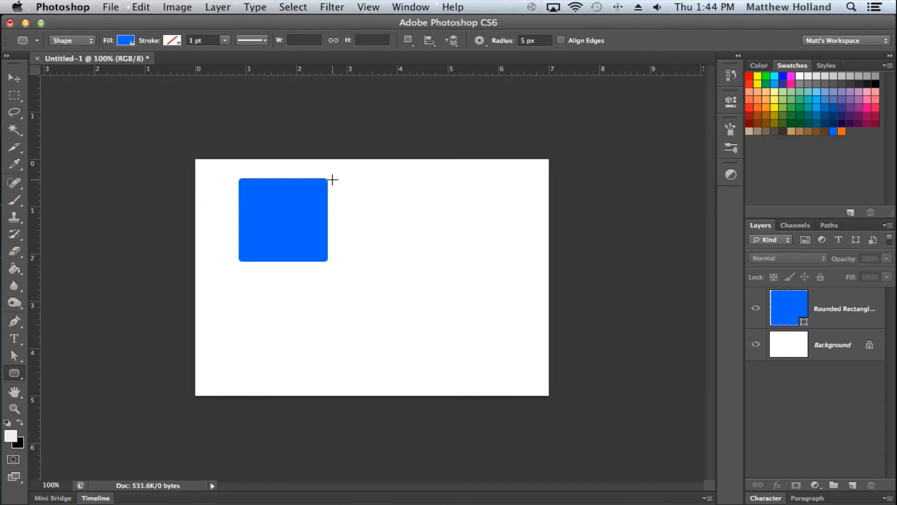
Step: Set the corner radius to 50 px and draw a larger blue rounded square to the right of the first one
{"action": "left_click", "coordinate": [530, 42]}
{"action": "type", "text": "0"}
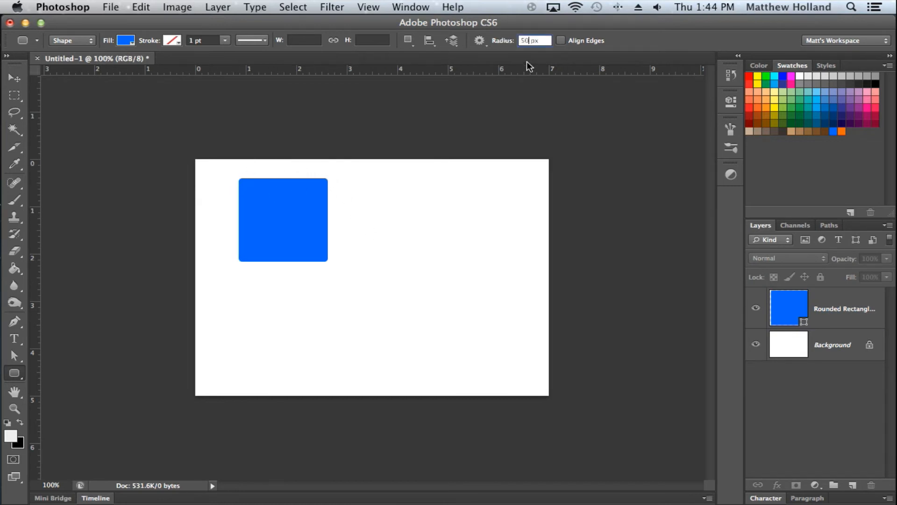
{"action": "left_click_drag", "start_coordinate": [366, 179], "coordinate": [537, 328]}
{"action": "left_click", "coordinate": [869, 416]}
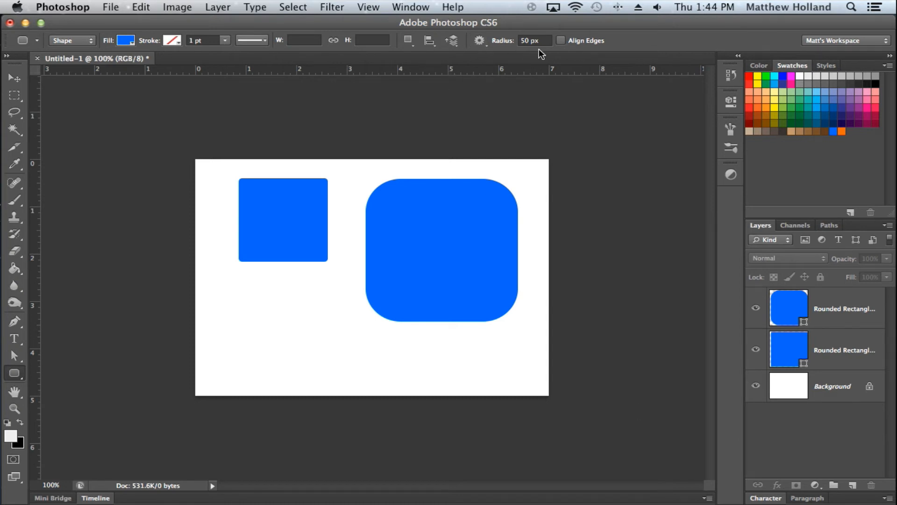
Step: Switch through the Ellipse, Polygon and Line tools to examine their options, including the polygon's number of sides
{"action": "left_click_drag", "start_coordinate": [14, 379], "coordinate": [66, 396]}
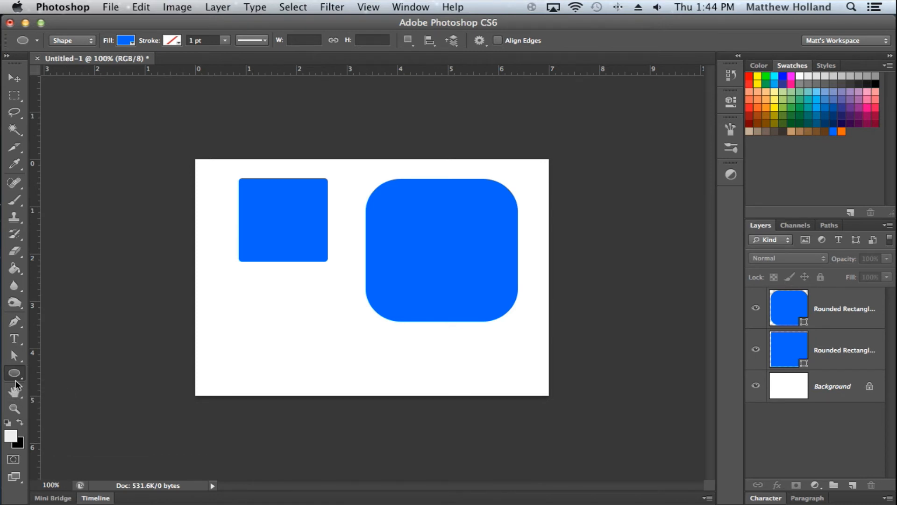
{"action": "left_click_drag", "start_coordinate": [18, 373], "coordinate": [70, 406]}
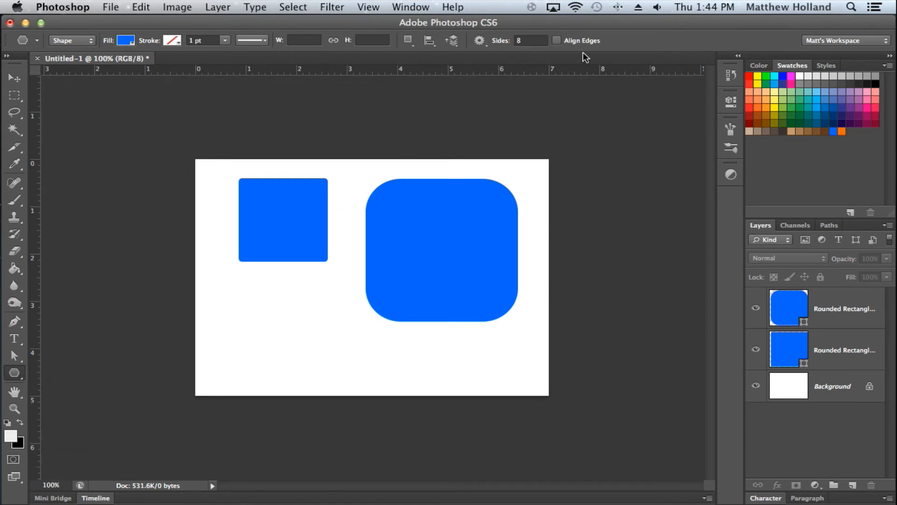
{"action": "left_click", "coordinate": [535, 36]}
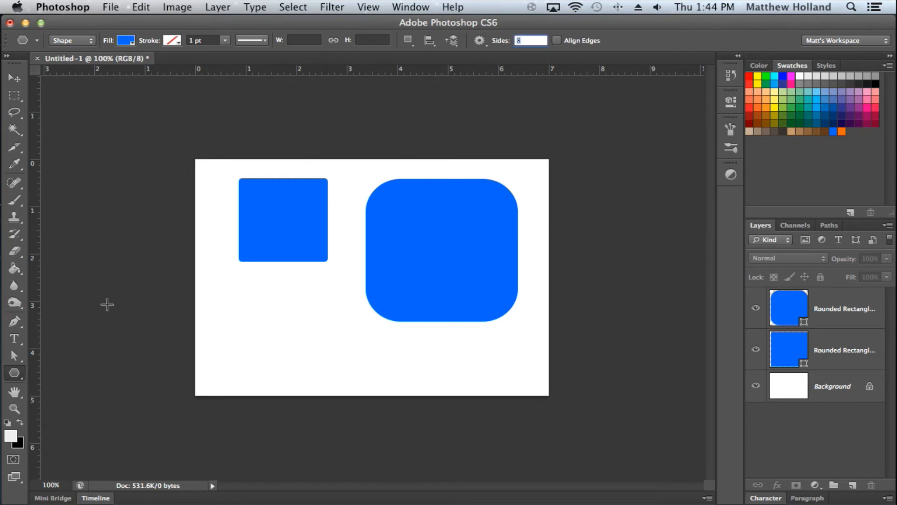
{"action": "left_click_drag", "start_coordinate": [19, 372], "coordinate": [87, 423]}
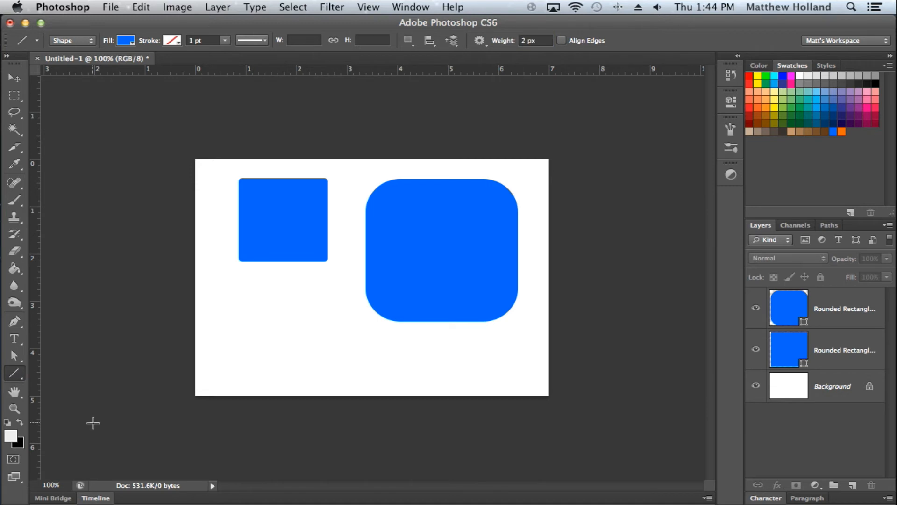
Step: Examine the Line tool's weight, then the Custom Shape tool's shape library and its list of loadable shape sets
{"action": "left_click", "coordinate": [524, 40]}
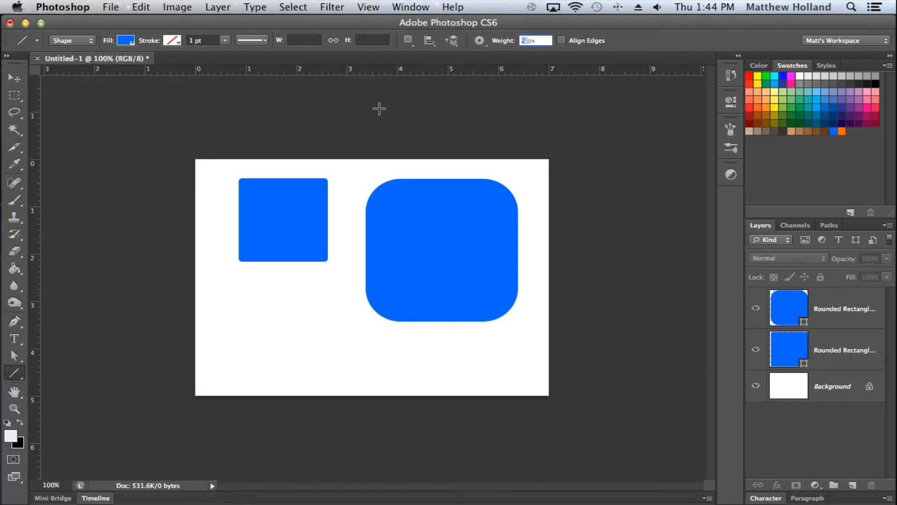
{"action": "left_click_drag", "start_coordinate": [14, 373], "coordinate": [82, 438]}
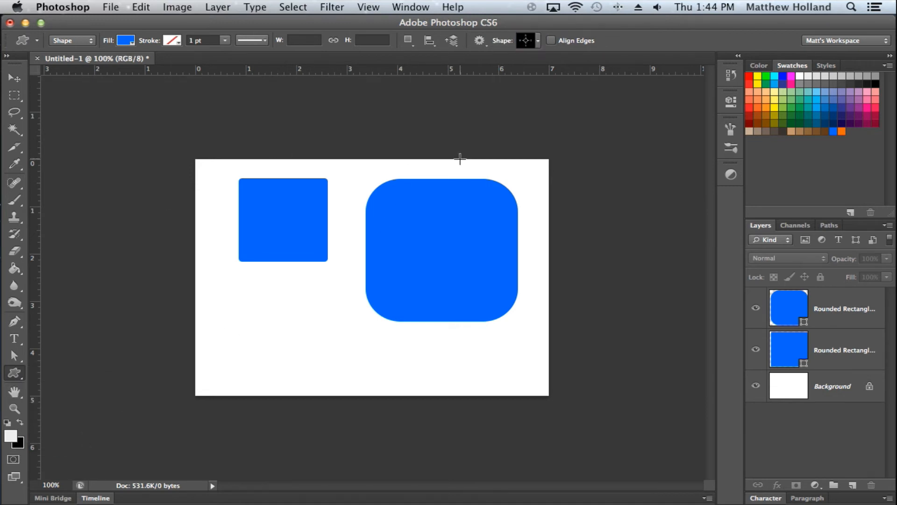
{"action": "left_click", "coordinate": [538, 41]}
{"action": "mouse_move", "coordinate": [590, 64]}
{"action": "left_mouse_down"}
{"action": "mouse_move", "coordinate": [590, 144]}
{"action": "mouse_move", "coordinate": [604, 57]}
{"action": "left_mouse_up"}
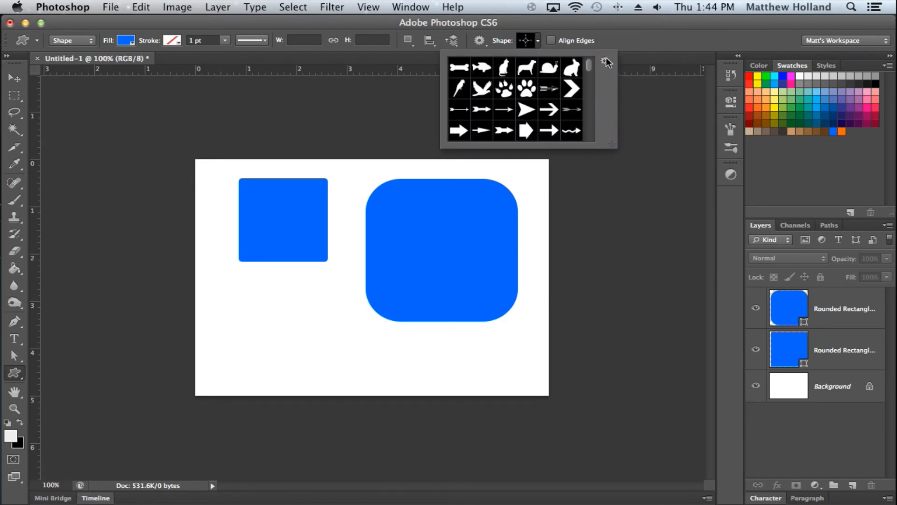
{"action": "left_click", "coordinate": [608, 63]}
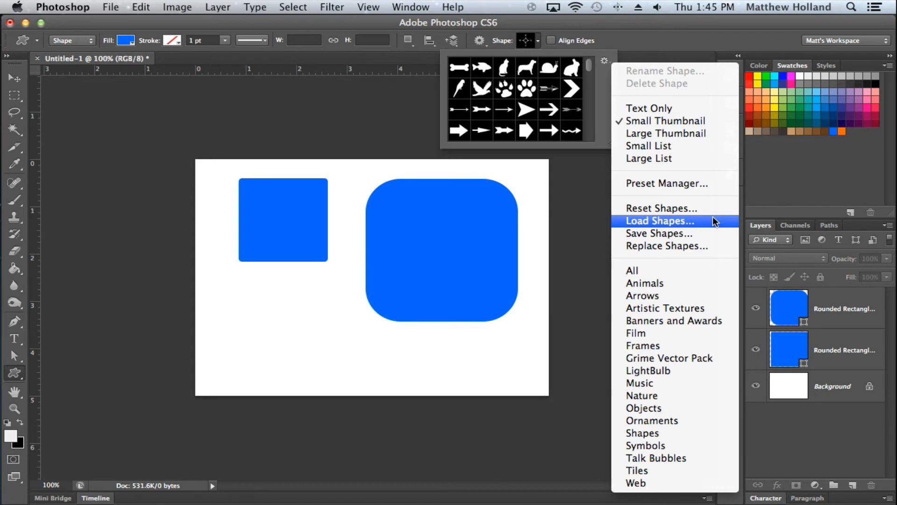
Step: Draw a blue compass custom shape about 114 × 113 px below the small rounded square and deselect its layer
{"action": "left_click", "coordinate": [286, 319]}
{"action": "left_click_drag", "start_coordinate": [251, 300], "coordinate": [367, 381]}
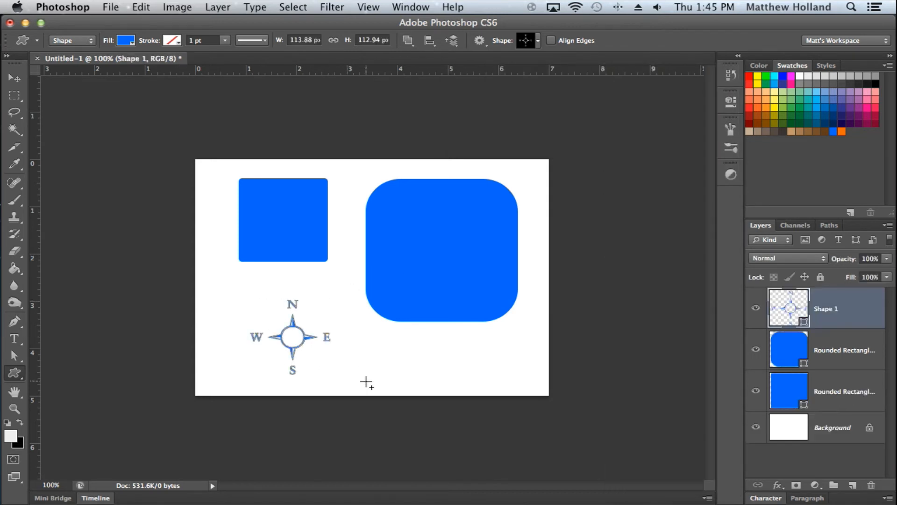
{"action": "left_click", "coordinate": [772, 461]}
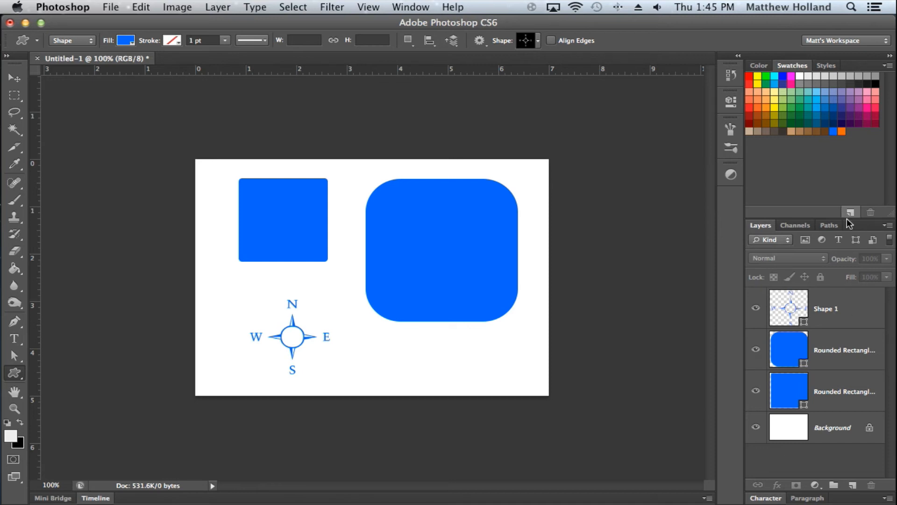
Step: Delete the compass shape layer and the larger rounded square's layer
{"action": "left_click", "coordinate": [866, 305]}
{"action": "key", "text": "Delete"}
{"action": "key", "text": "Delete"}
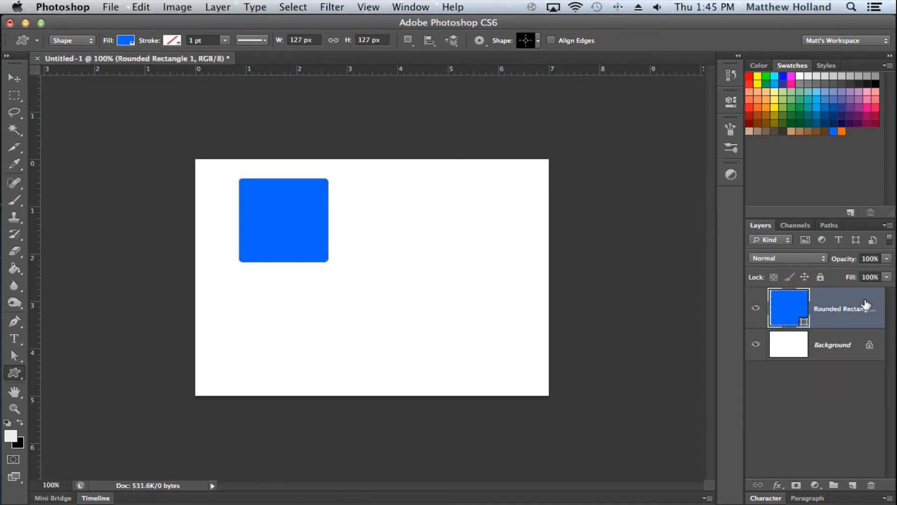
Step: Scale the remaining rounded square up proportionally to about 305%, move it slightly upward past the canvas edge and deselect its layer
{"action": "left_click", "coordinate": [13, 78]}
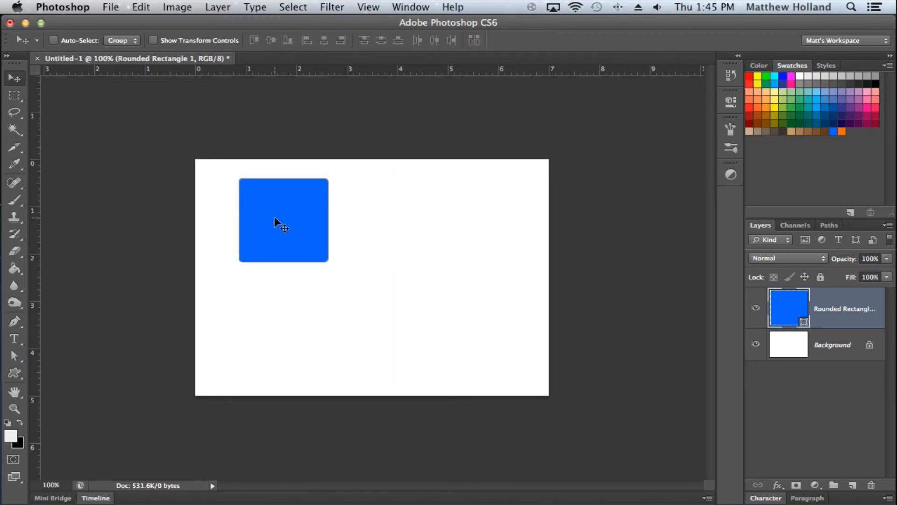
{"action": "key", "text": "ctrl+t"}
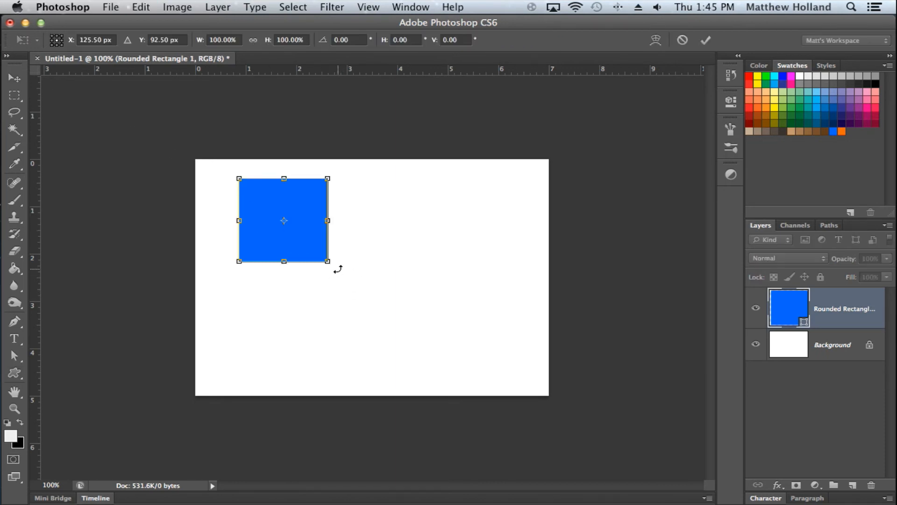
{"action": "left_click_drag", "start_coordinate": [328, 263], "coordinate": [462, 439]}
{"action": "left_click_drag", "start_coordinate": [502, 434], "coordinate": [508, 440]}
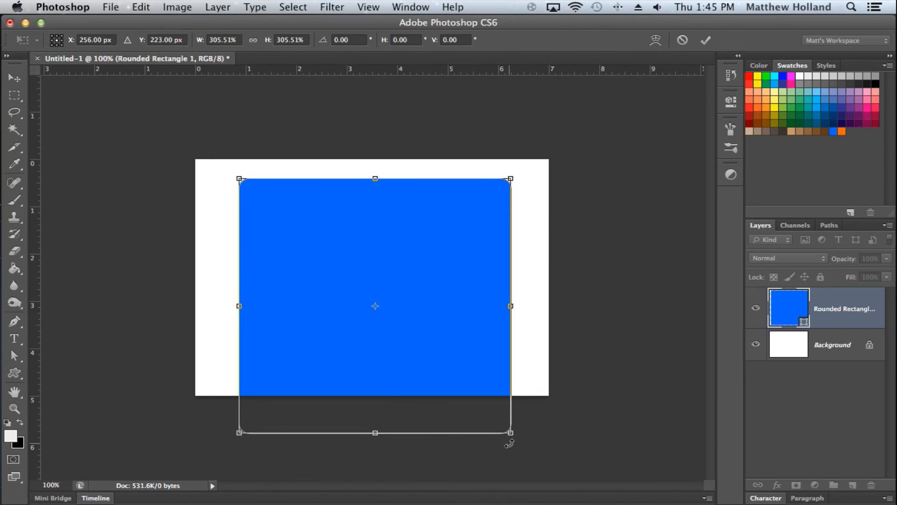
{"action": "left_click", "coordinate": [14, 77]}
{"action": "key", "text": "Return"}
{"action": "left_click_drag", "start_coordinate": [413, 222], "coordinate": [412, 196]}
{"action": "left_click", "coordinate": [859, 444]}
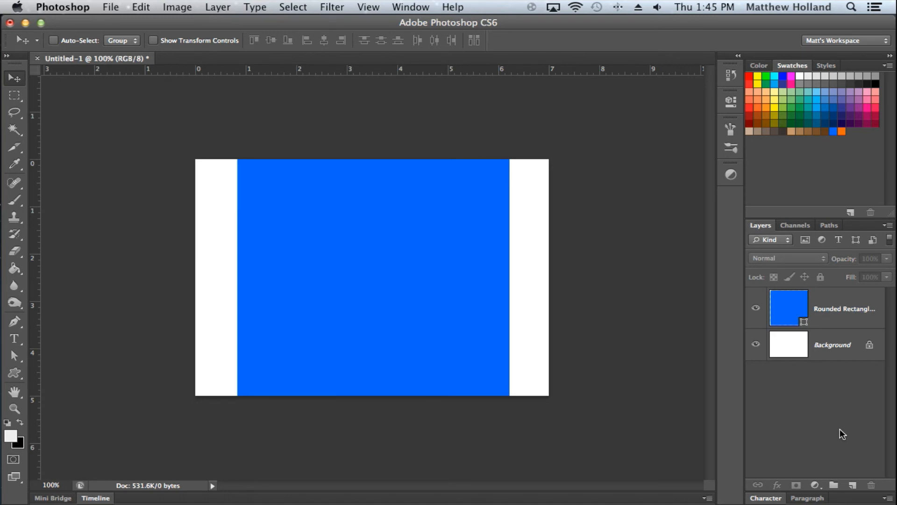
Step: Scale the rounded square down proportionally to about 44%, move it fully inside the canvas's upper-left area and deselect its layer
{"action": "left_click", "coordinate": [824, 313]}
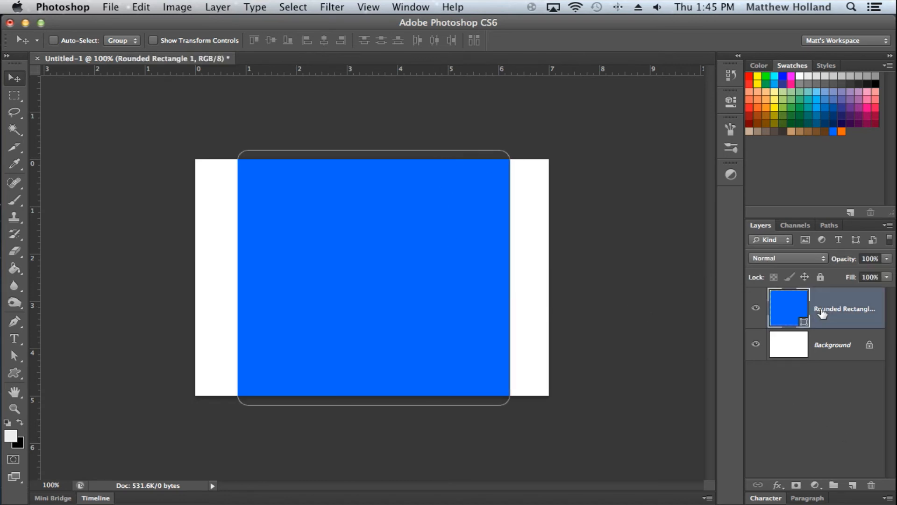
{"action": "key", "text": "super+t"}
{"action": "left_click_drag", "start_coordinate": [507, 150], "coordinate": [356, 295]}
{"action": "left_click", "coordinate": [14, 77]}
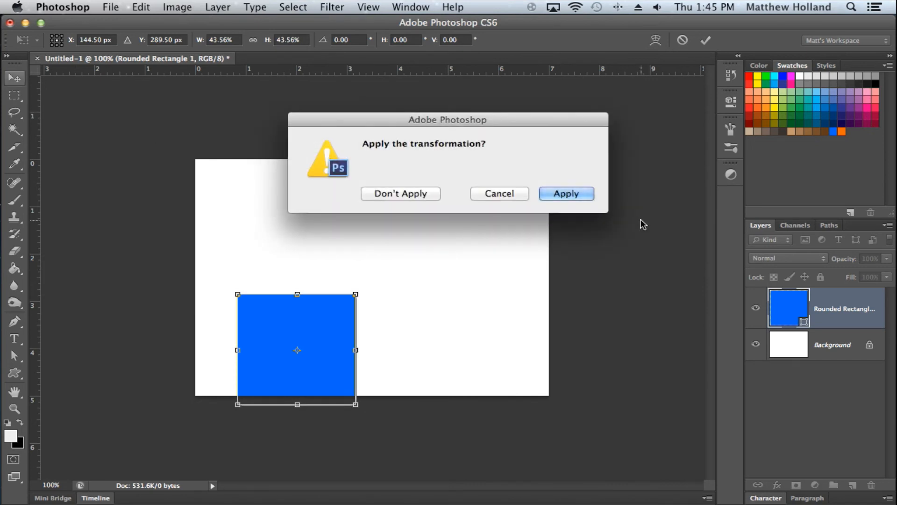
{"action": "key", "text": "Return"}
{"action": "left_click_drag", "start_coordinate": [268, 323], "coordinate": [290, 220]}
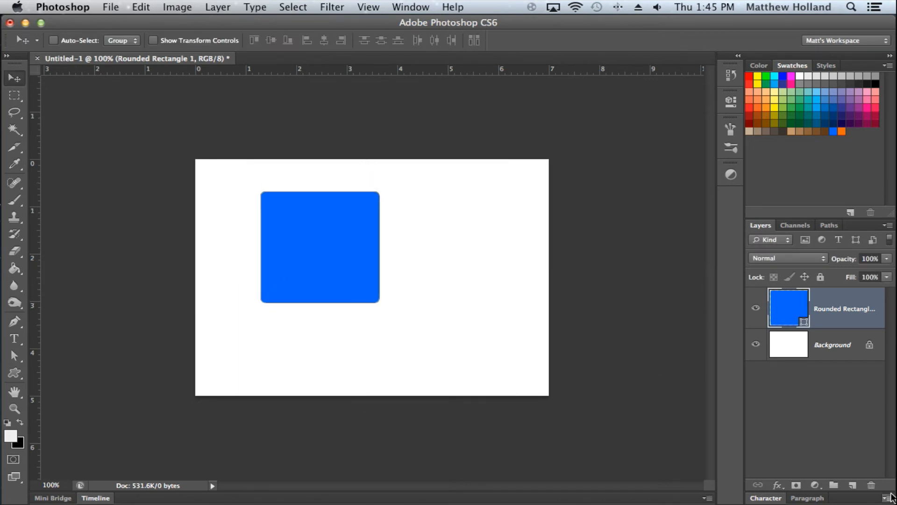
{"action": "left_click", "coordinate": [827, 414]}
Step: Duplicate the rounded square's layer and offset the copy down and to the right so the two squares overlap
{"action": "left_click", "coordinate": [860, 325]}
{"action": "key", "text": "super+j"}
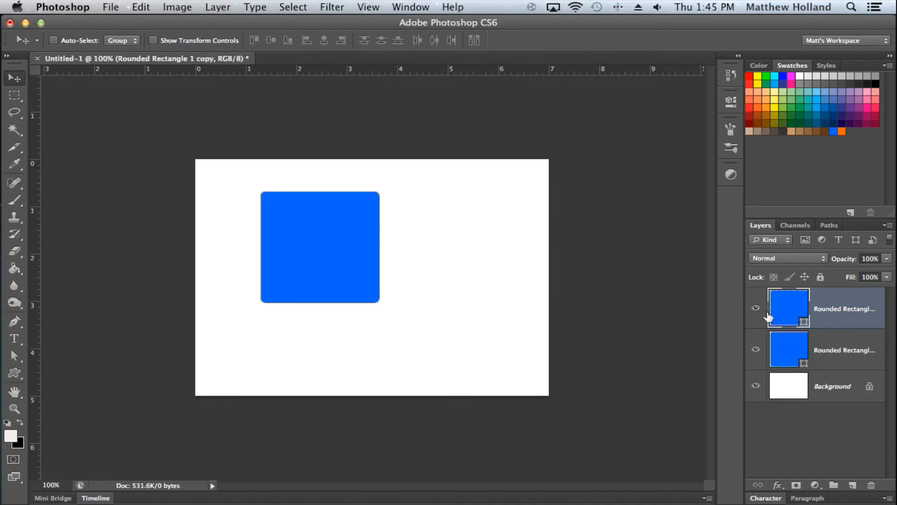
{"action": "left_click_drag", "start_coordinate": [396, 255], "coordinate": [394, 293]}
{"action": "left_click", "coordinate": [814, 424]}
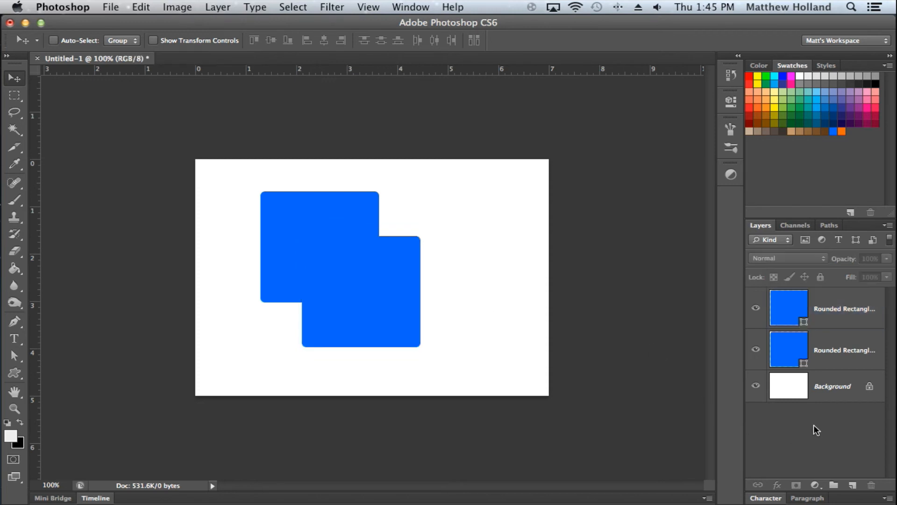
Step: Hide and show each rounded square layer in turn to check which square it holds
{"action": "left_click", "coordinate": [757, 309]}
{"action": "left_click", "coordinate": [756, 348]}
{"action": "left_click", "coordinate": [756, 317]}
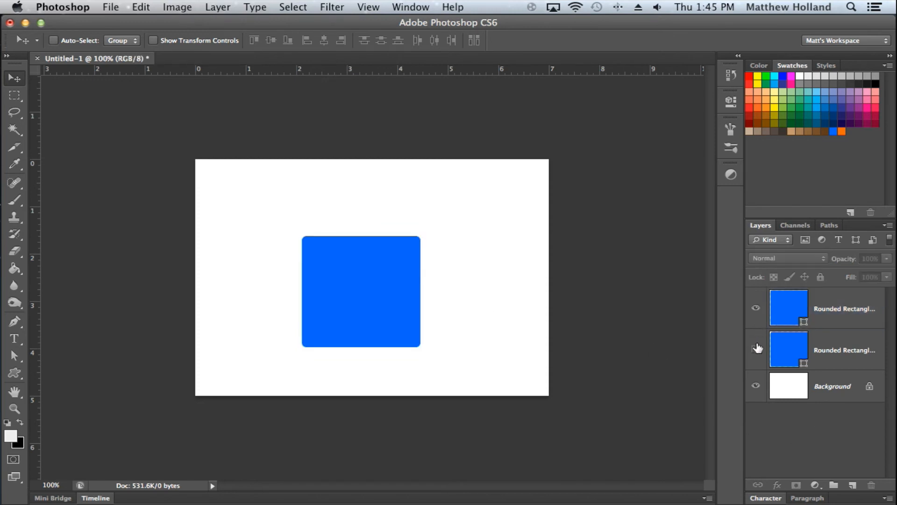
{"action": "left_click", "coordinate": [757, 348]}
Step: Merge the two rounded square layers into one shape layer with Merge Shapes and deselect it
{"action": "left_click", "coordinate": [837, 324]}
{"action": "left_click", "coordinate": [846, 343], "text": "shift"}
{"action": "right_click", "coordinate": [847, 343]}
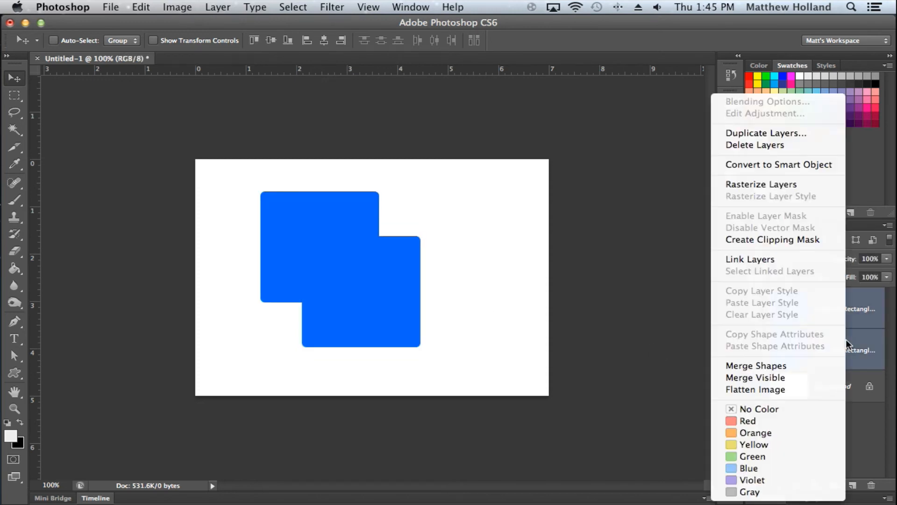
{"action": "left_click", "coordinate": [810, 368]}
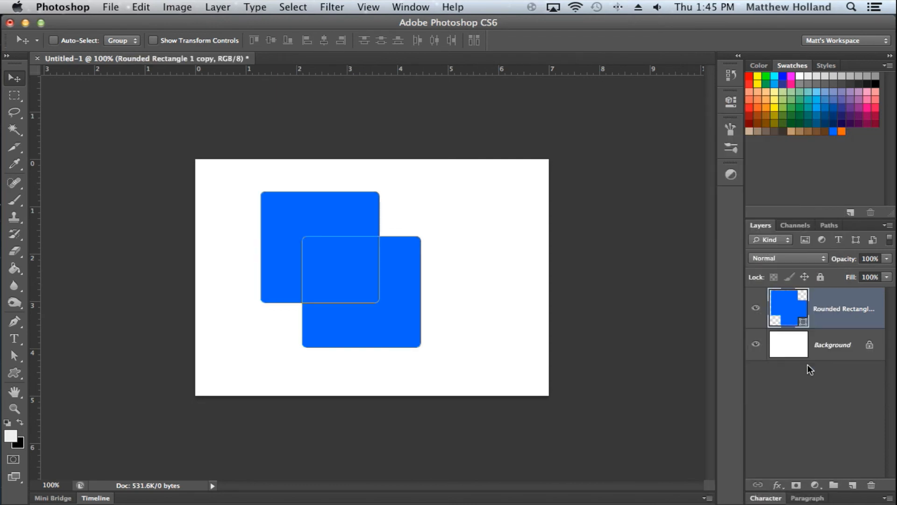
{"action": "left_click", "coordinate": [823, 402]}
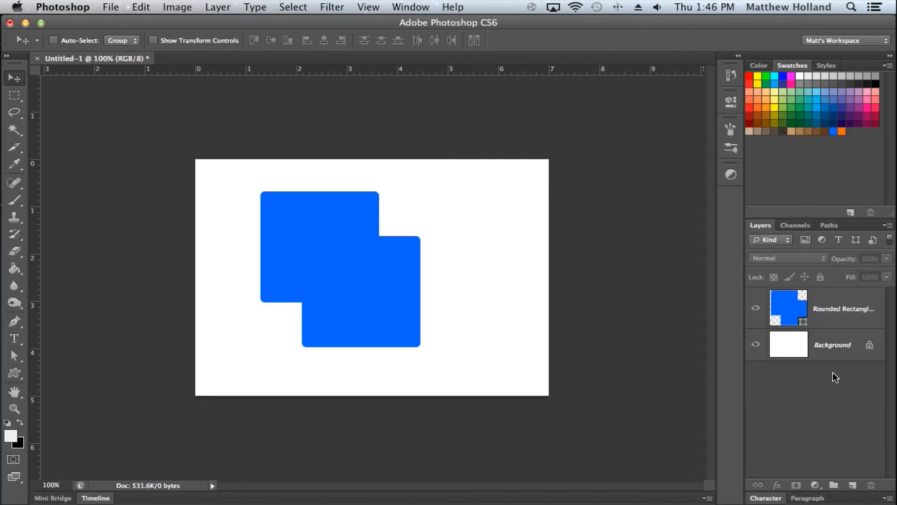
Step: Select both square paths of the merged shape with the Path Selection tool and apply Exclude Overlapping Shapes
{"action": "left_click", "coordinate": [797, 311]}
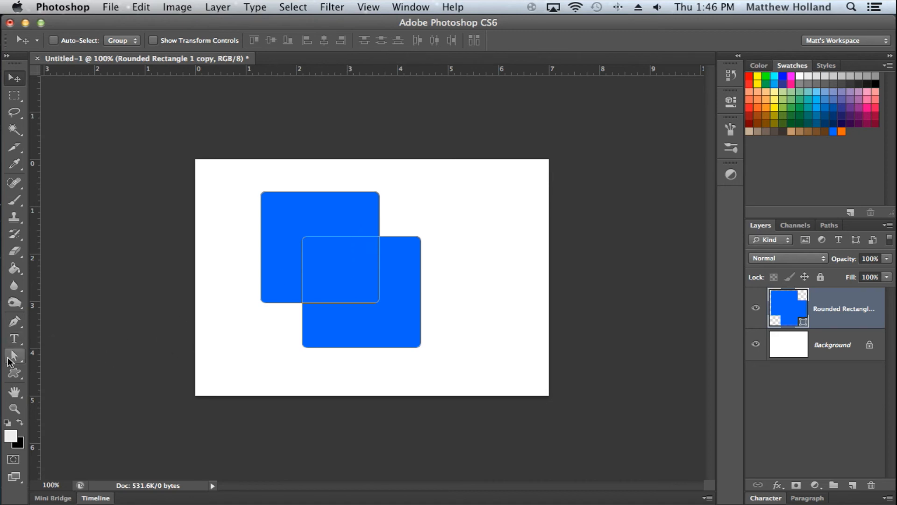
{"action": "left_click", "coordinate": [11, 360]}
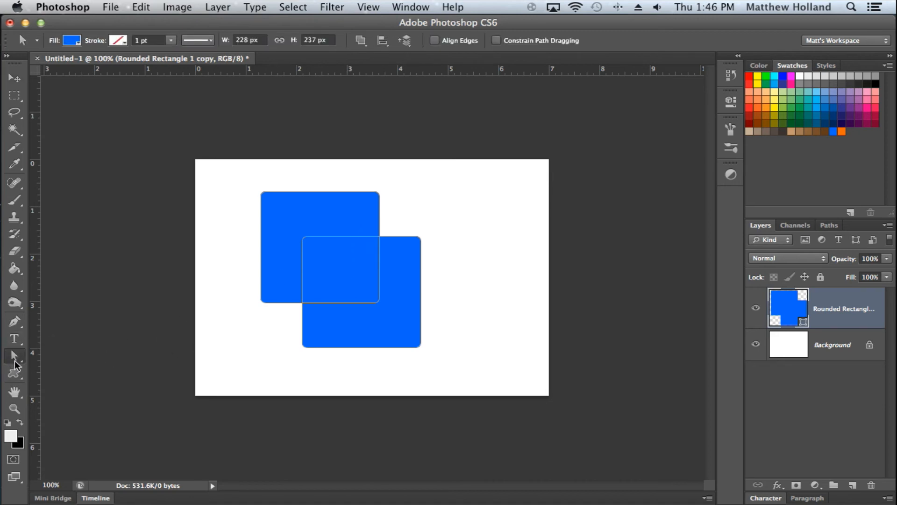
{"action": "left_click", "coordinate": [312, 273]}
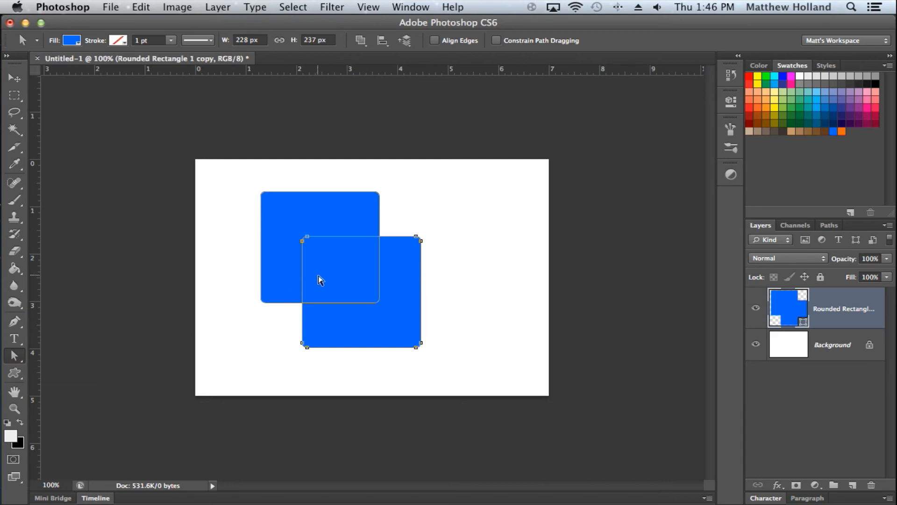
{"action": "left_click", "coordinate": [377, 228], "text": "shift"}
{"action": "left_click", "coordinate": [361, 40]}
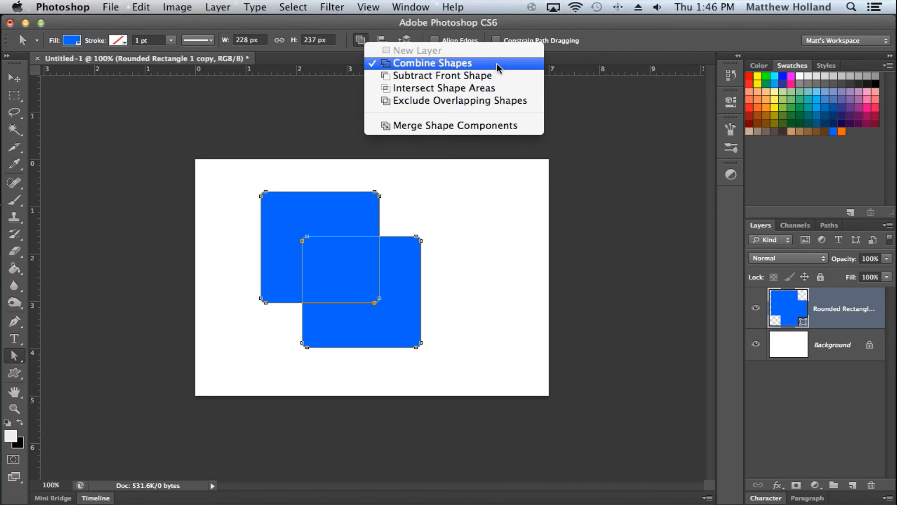
{"action": "left_click", "coordinate": [509, 107]}
Step: Apply Intersect Shape Areas to the two square paths and deselect the layer to view the shape
{"action": "left_click", "coordinate": [365, 44]}
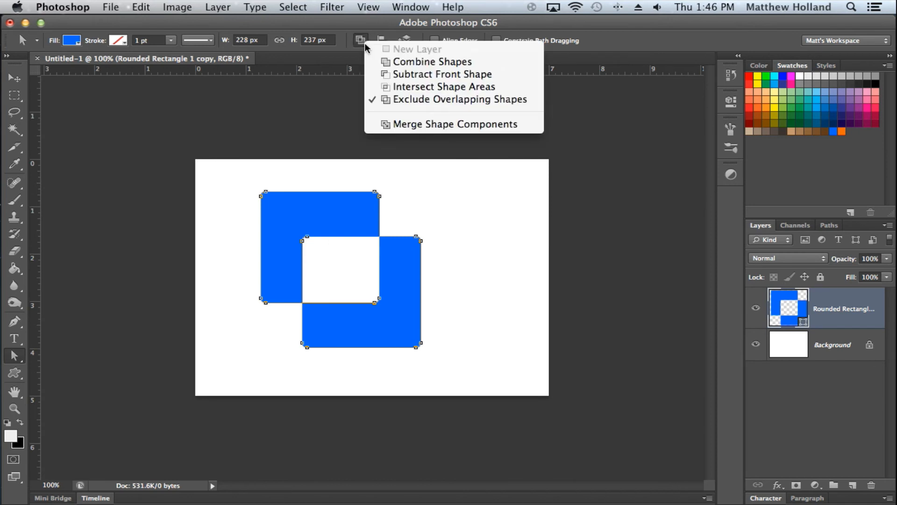
{"action": "left_click", "coordinate": [415, 87]}
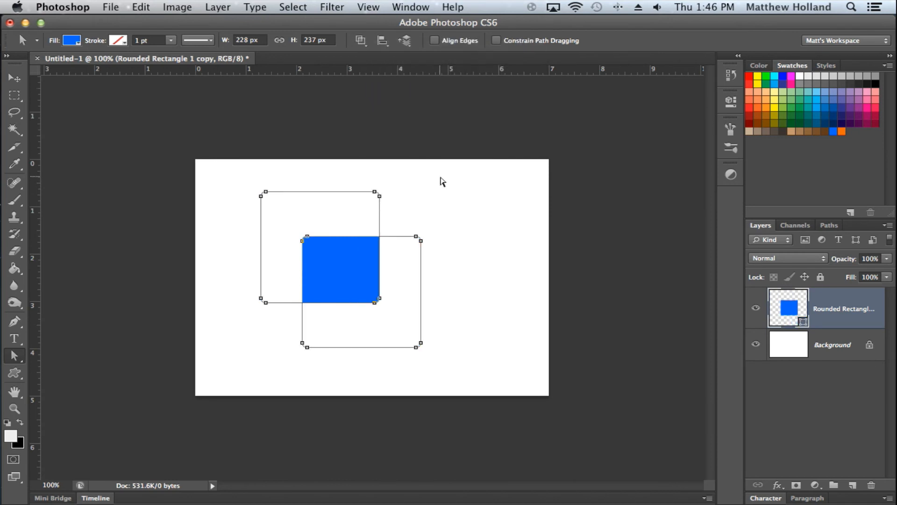
{"action": "left_click", "coordinate": [792, 369]}
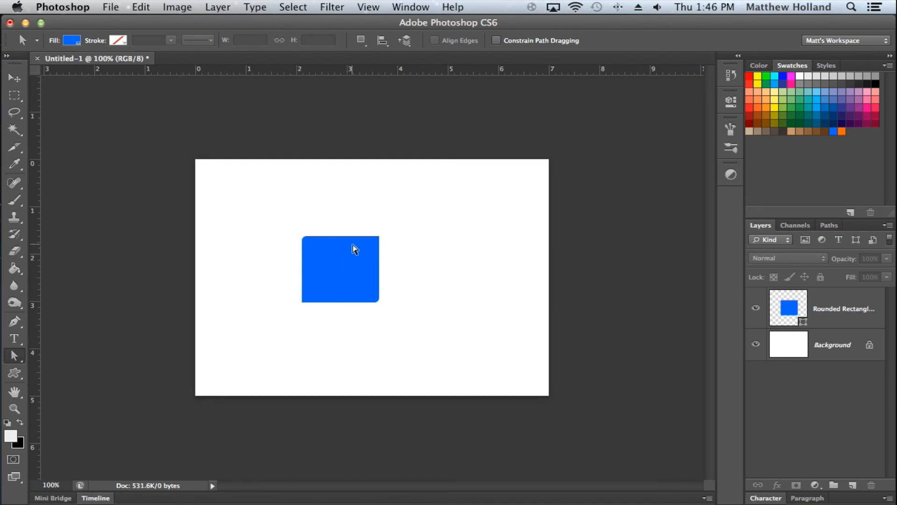
Step: Reselect the merged shape layer and try Exclude Overlapping Shapes and Subtract Front Shape on both square paths
{"action": "left_click", "coordinate": [781, 309]}
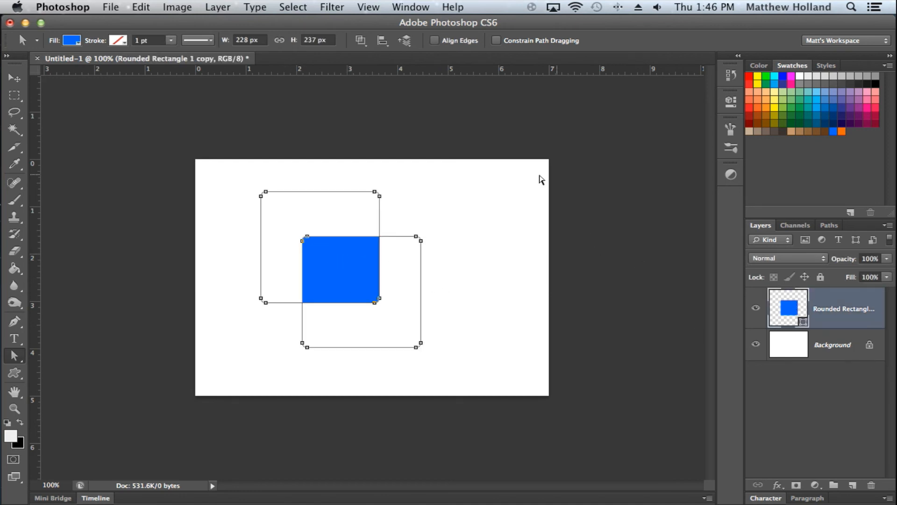
{"action": "left_click", "coordinate": [360, 40]}
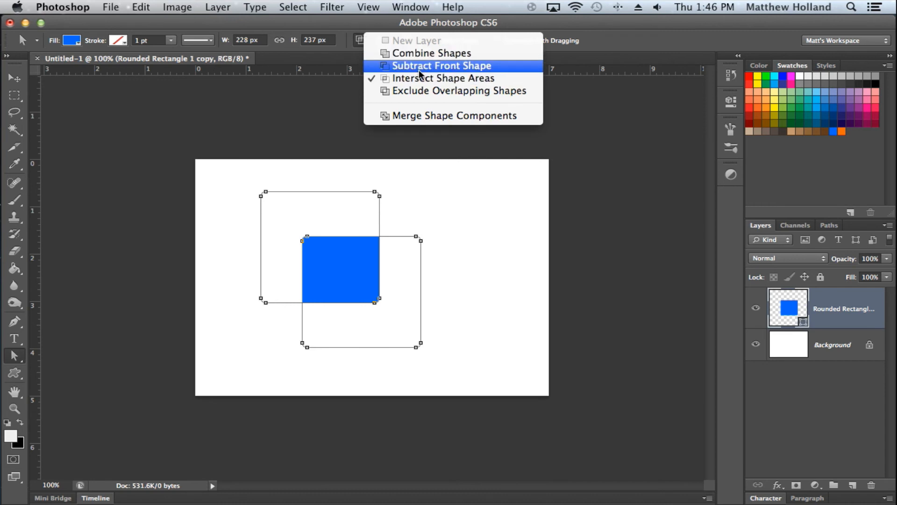
{"action": "left_click", "coordinate": [405, 91]}
{"action": "left_click", "coordinate": [364, 43]}
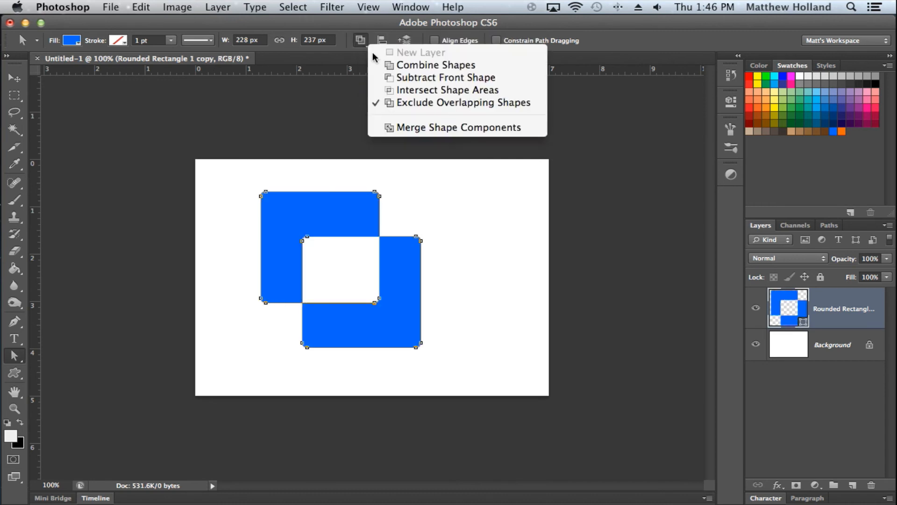
{"action": "left_click", "coordinate": [390, 78]}
Step: Set both square paths back to Combine Shapes and deselect the layer
{"action": "left_click", "coordinate": [360, 41]}
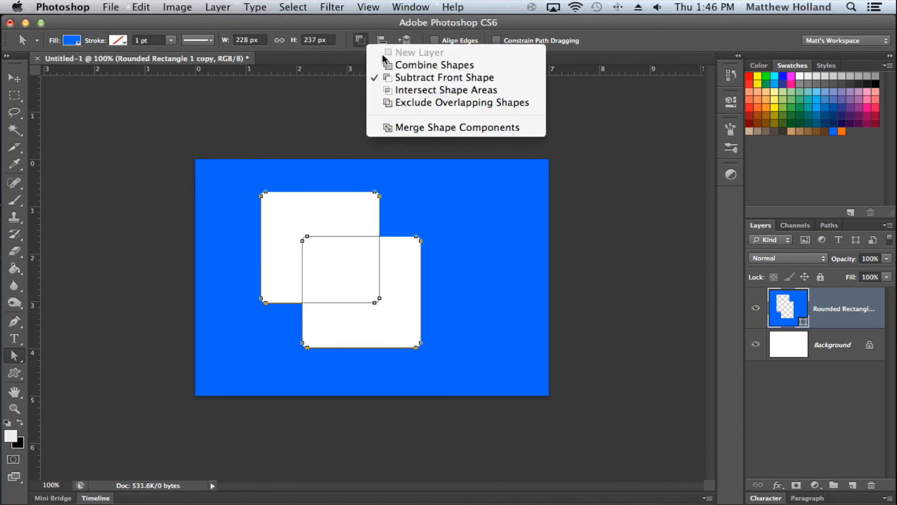
{"action": "left_click", "coordinate": [402, 64]}
{"action": "left_click", "coordinate": [808, 435]}
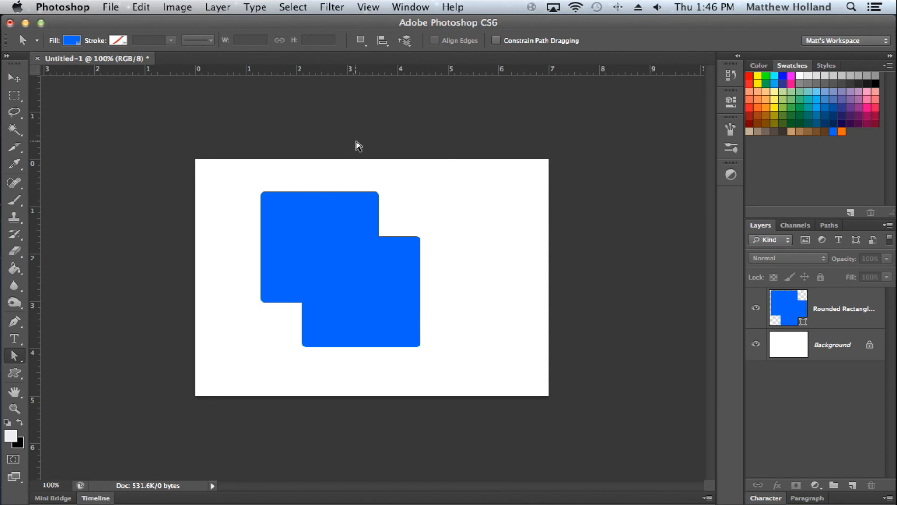
Step: Try Subtract Front Shape on only the upper-left square path, view it with the layer deselected, and undo the change
{"action": "left_click", "coordinate": [362, 202]}
{"action": "left_click_drag", "start_coordinate": [234, 188], "coordinate": [269, 209]}
{"action": "left_click", "coordinate": [360, 40]}
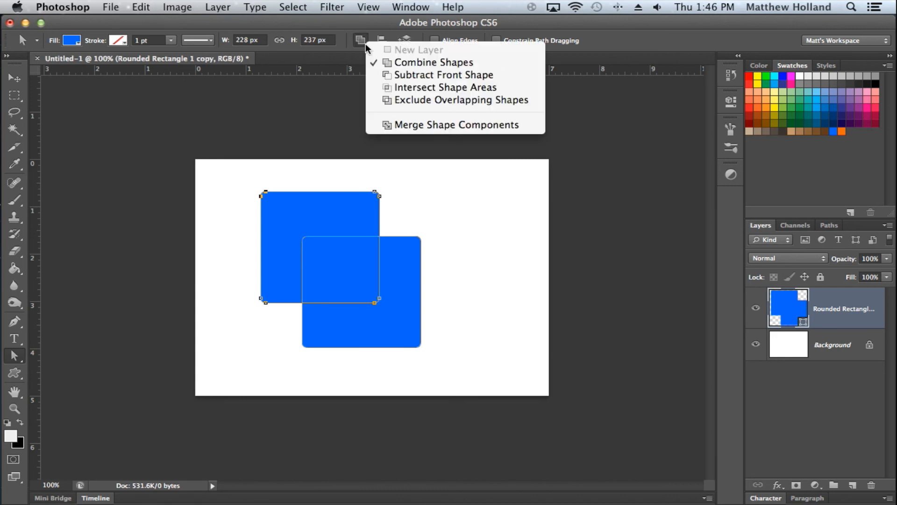
{"action": "left_click", "coordinate": [411, 74]}
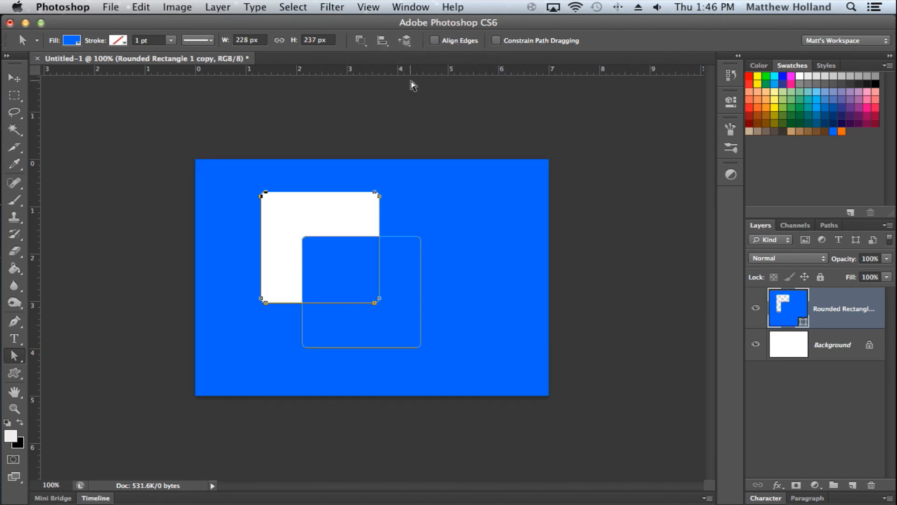
{"action": "left_click", "coordinate": [852, 419]}
{"action": "key", "text": "super+z"}
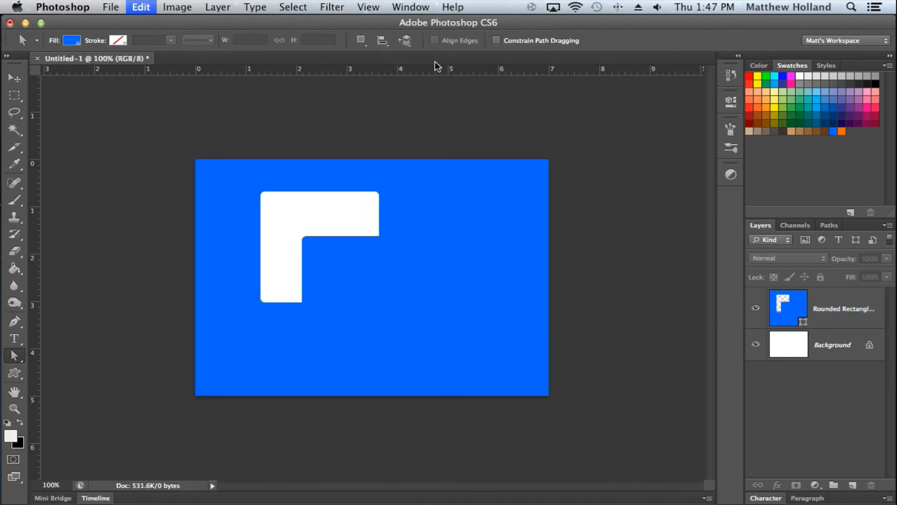
Step: Try Intersect Shape Areas and Exclude Overlapping Shapes on the upper-left square path, and return it to Combine Shapes with the layer deselected
{"action": "left_click", "coordinate": [363, 42]}
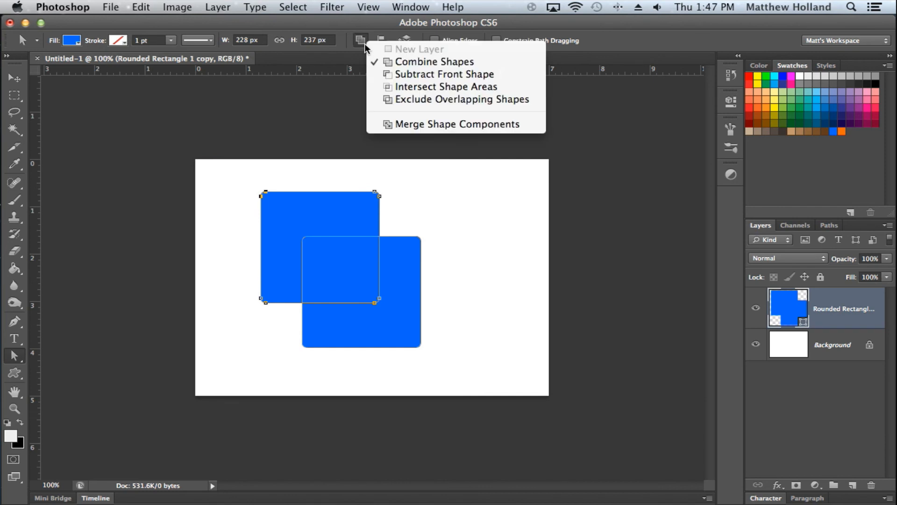
{"action": "left_click", "coordinate": [394, 87]}
{"action": "left_click", "coordinate": [361, 41]}
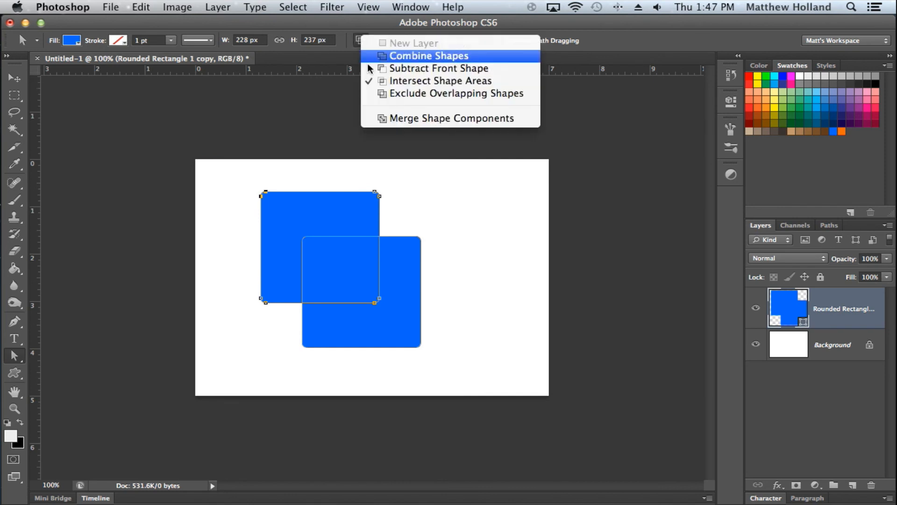
{"action": "left_click", "coordinate": [383, 91]}
{"action": "left_click", "coordinate": [362, 41]}
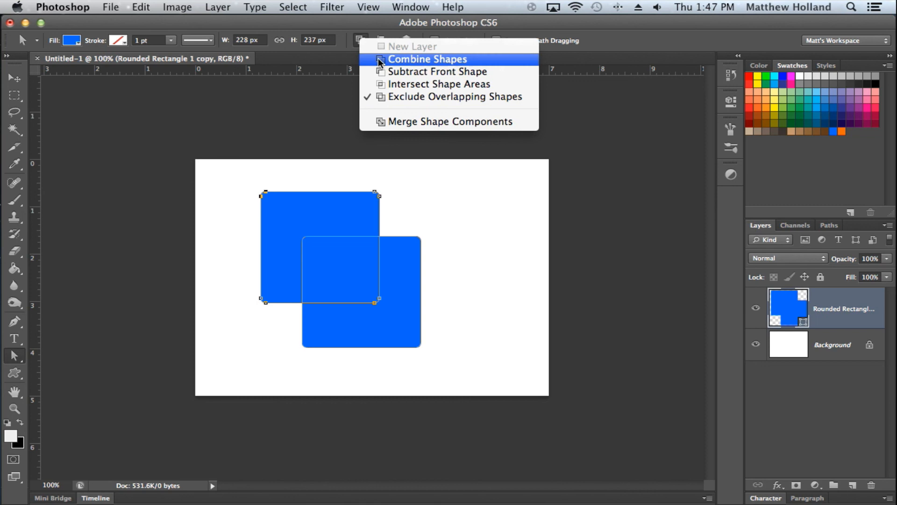
{"action": "left_click", "coordinate": [369, 58]}
{"action": "left_click", "coordinate": [816, 383]}
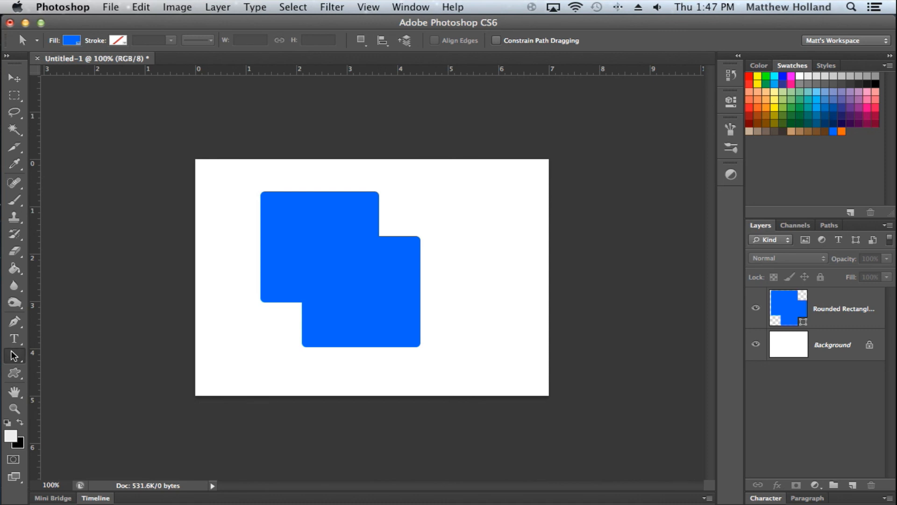
Step: Using the Direct Selection Tool, move the upper-left square's top-left corner points inward and down, pull the long handle back to the corner, and deselect the points
{"action": "left_click", "coordinate": [15, 358]}
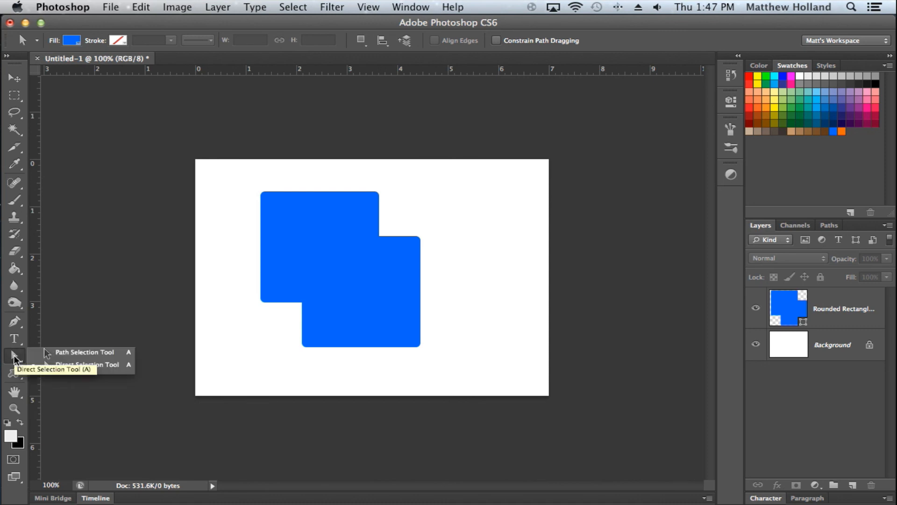
{"action": "left_click", "coordinate": [126, 367]}
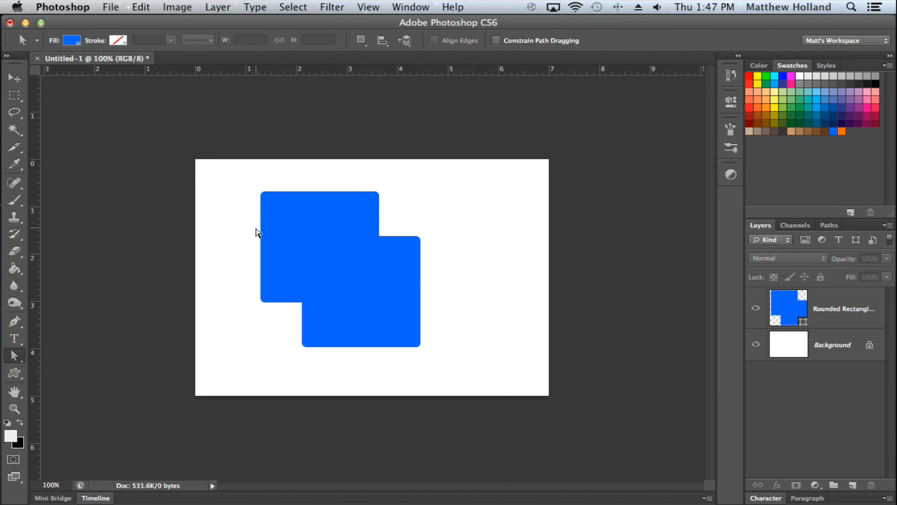
{"action": "left_click", "coordinate": [271, 225]}
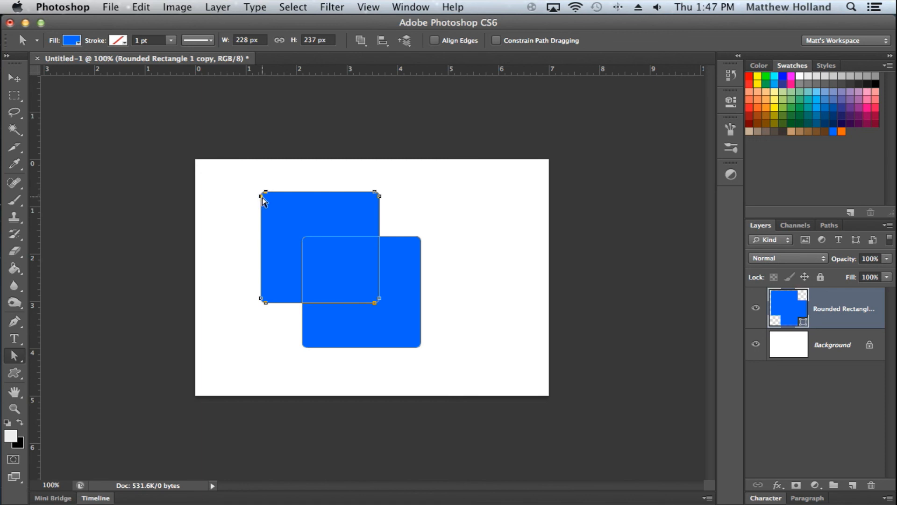
{"action": "left_click_drag", "start_coordinate": [261, 202], "coordinate": [221, 182]}
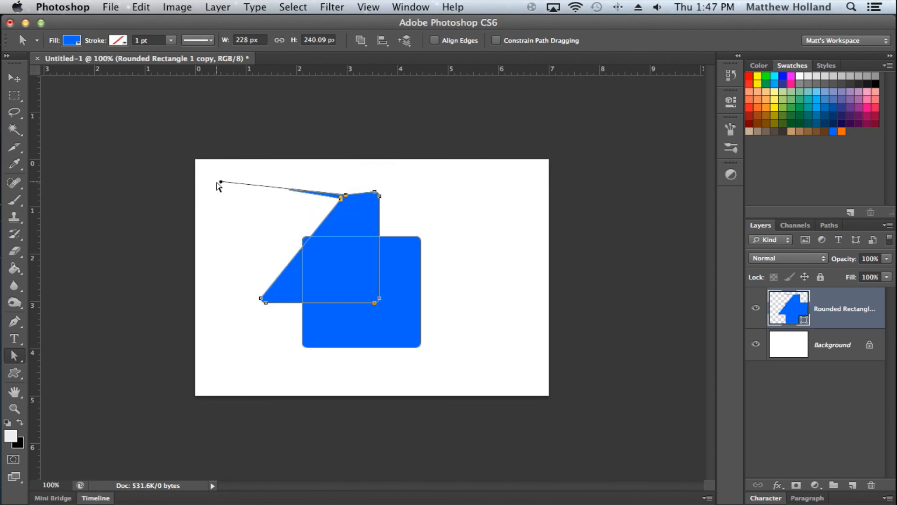
{"action": "left_click_drag", "start_coordinate": [306, 199], "coordinate": [273, 217]}
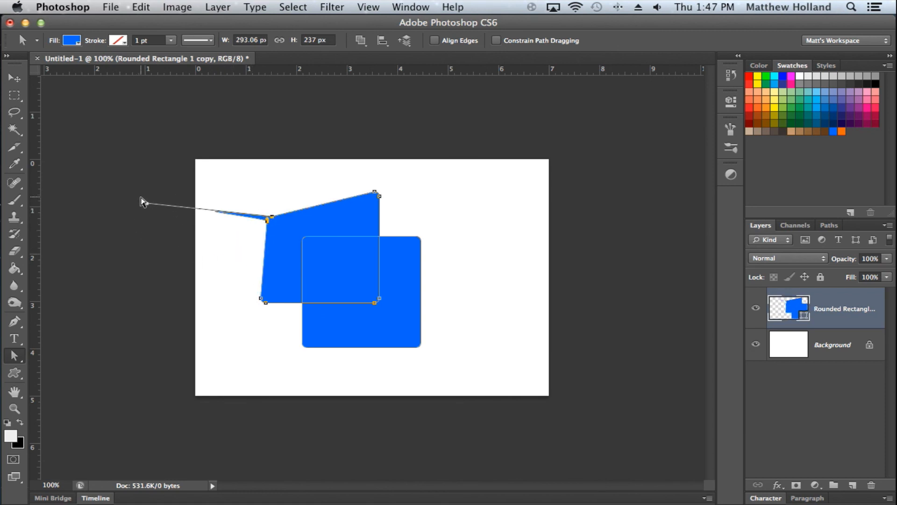
{"action": "left_click_drag", "start_coordinate": [143, 200], "coordinate": [267, 216]}
{"action": "left_click", "coordinate": [473, 275]}
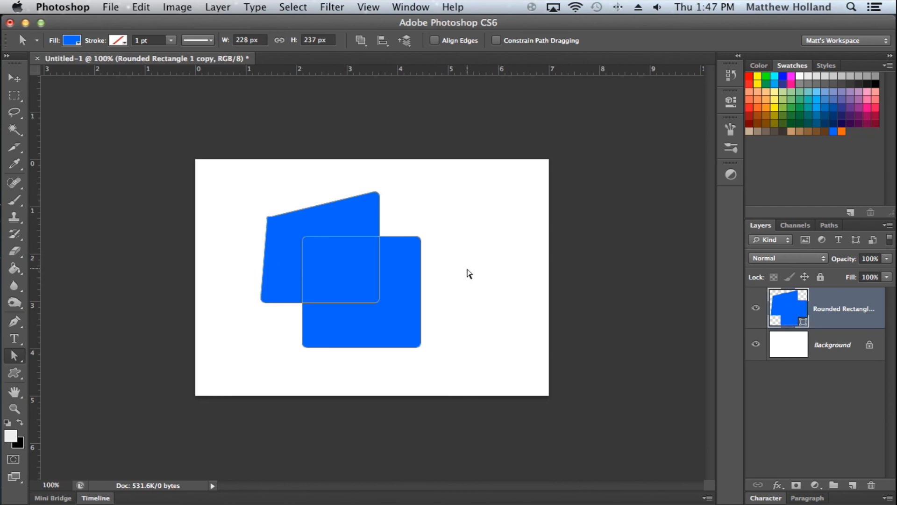